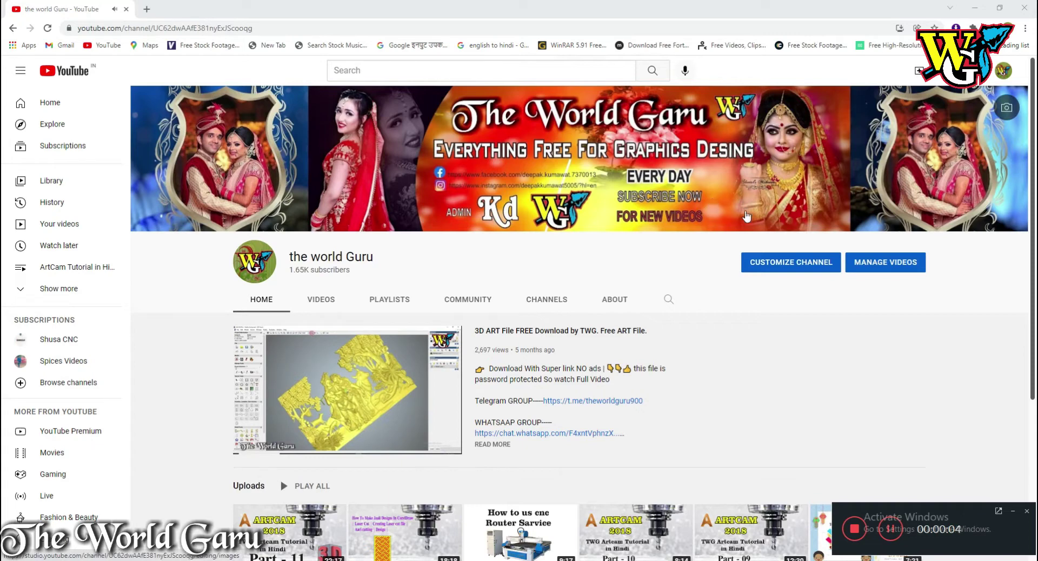
Switch to ArtCAM and create a new model 20 by 20 inches, with the units converted to mm.
left_click(1013, 511)
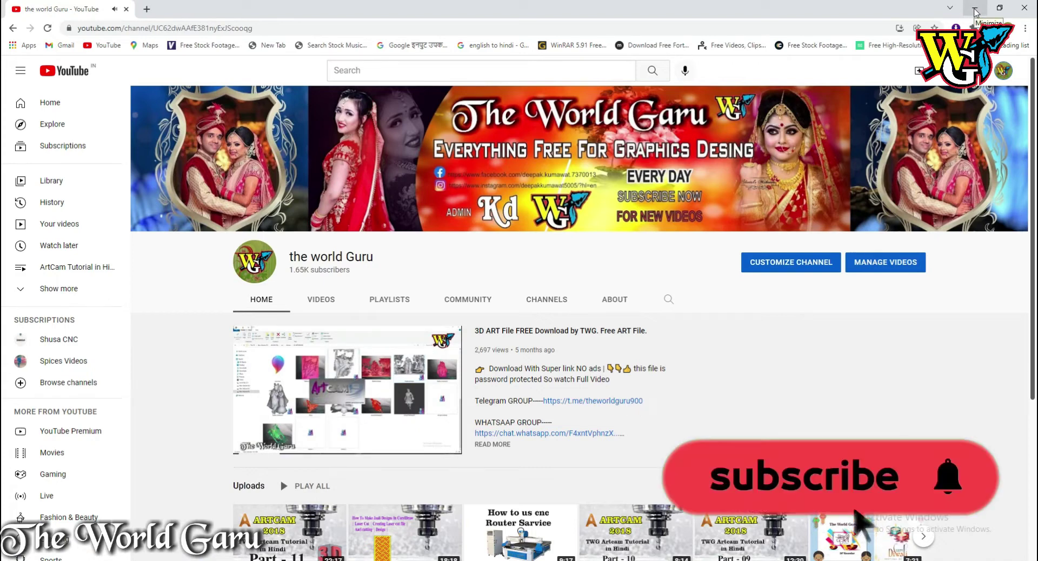
left_click(977, 12)
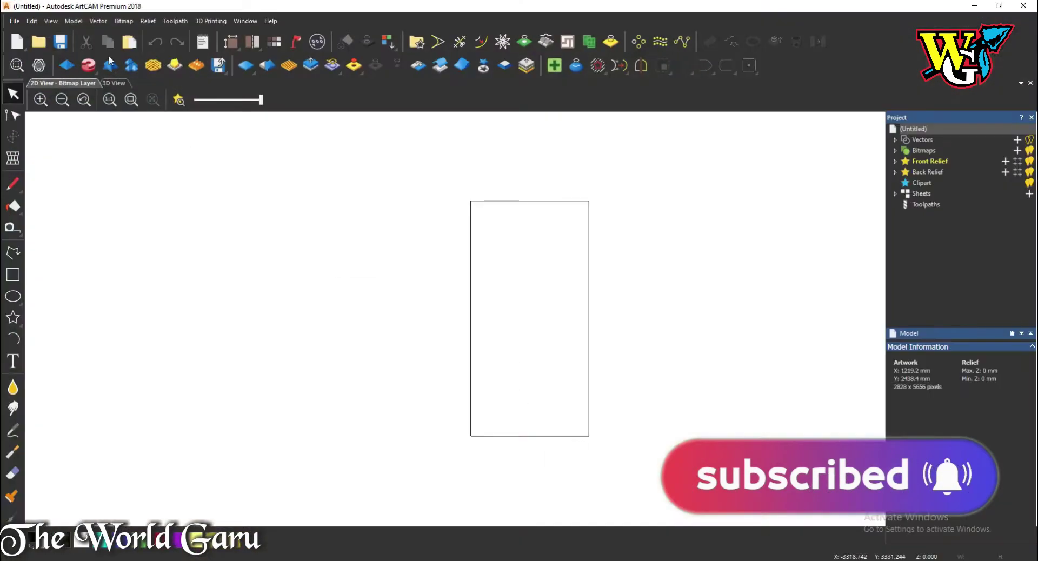
left_click(15, 20)
mouse_move(34, 37)
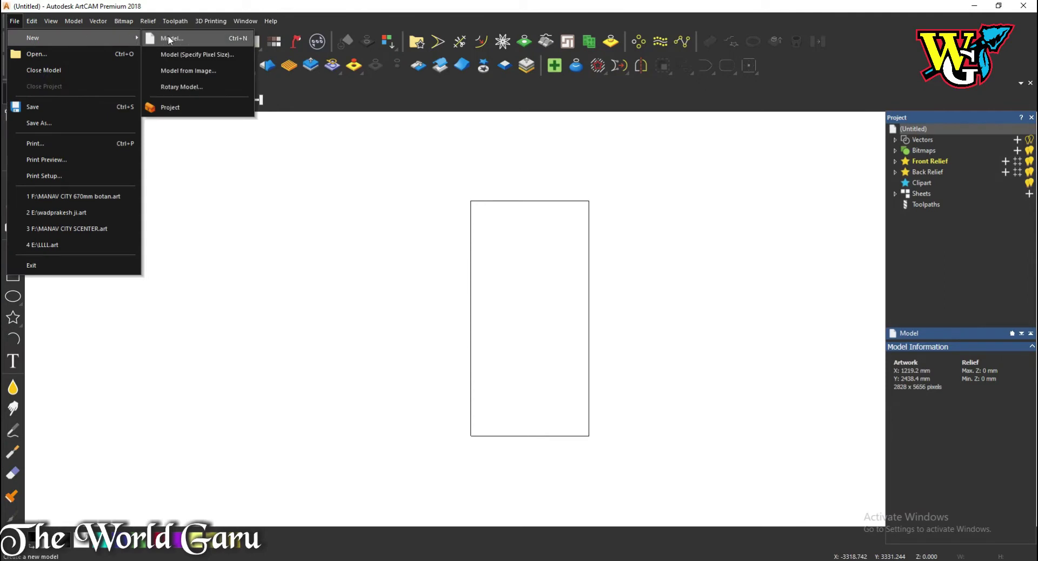
left_click(168, 35)
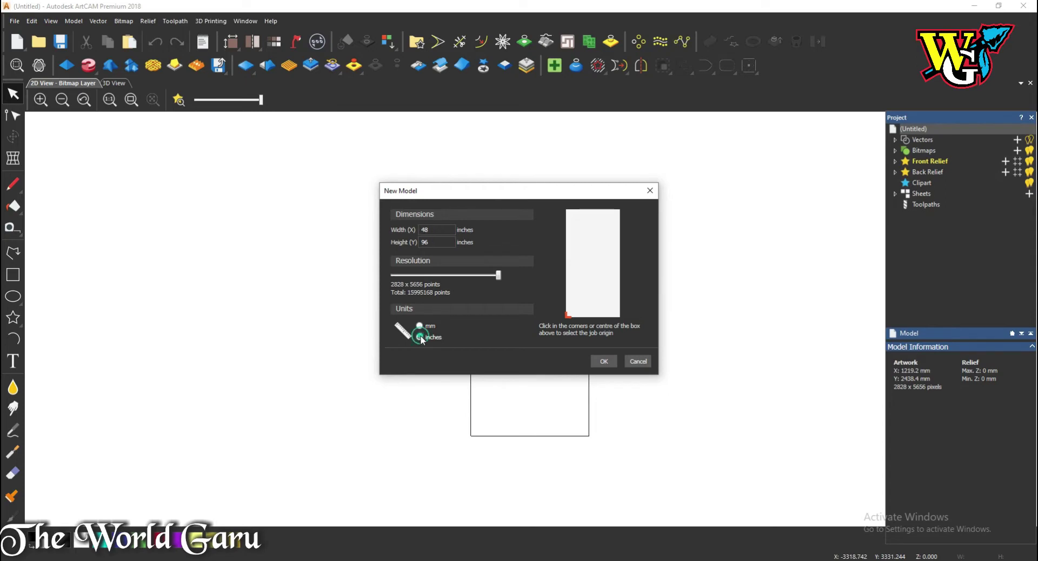
type("20")
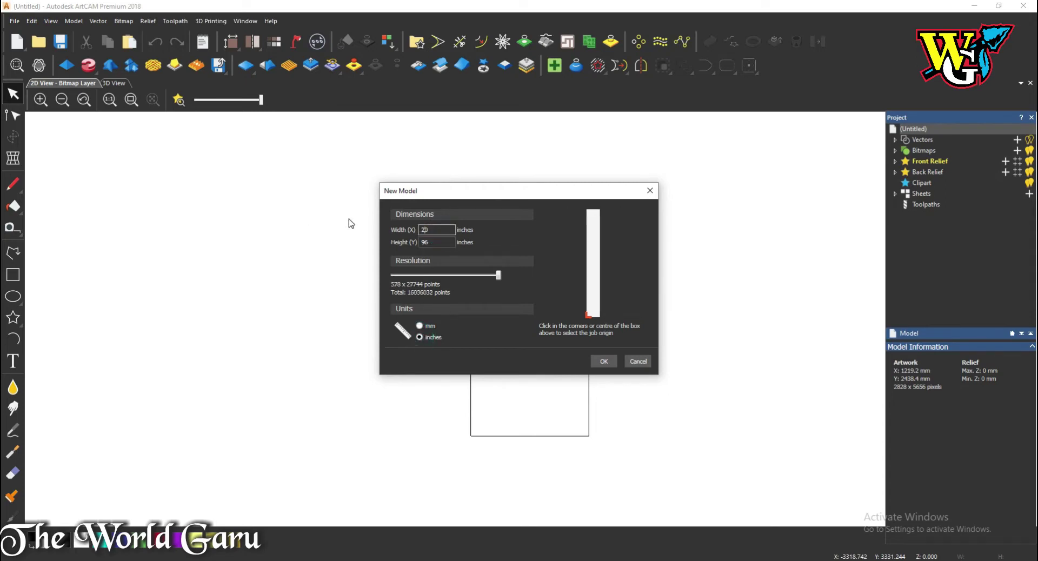
key("Tab")
type("20")
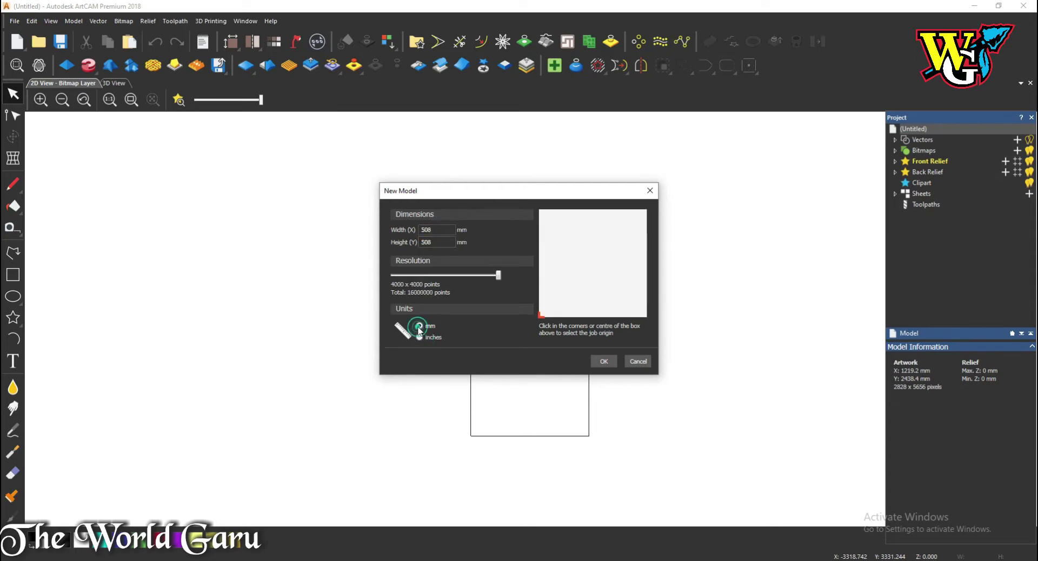
left_click(605, 362)
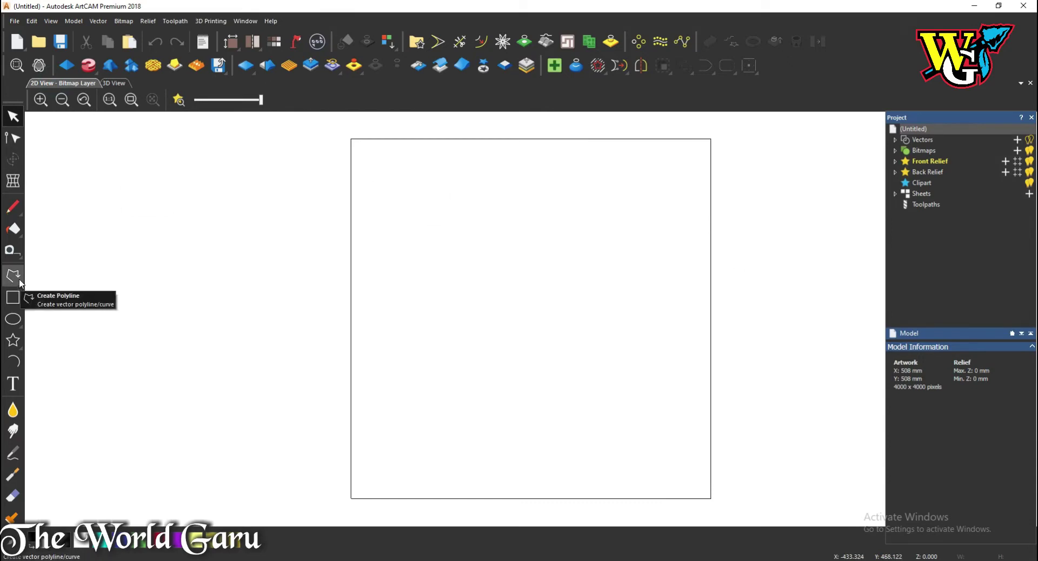
left_click(97, 75)
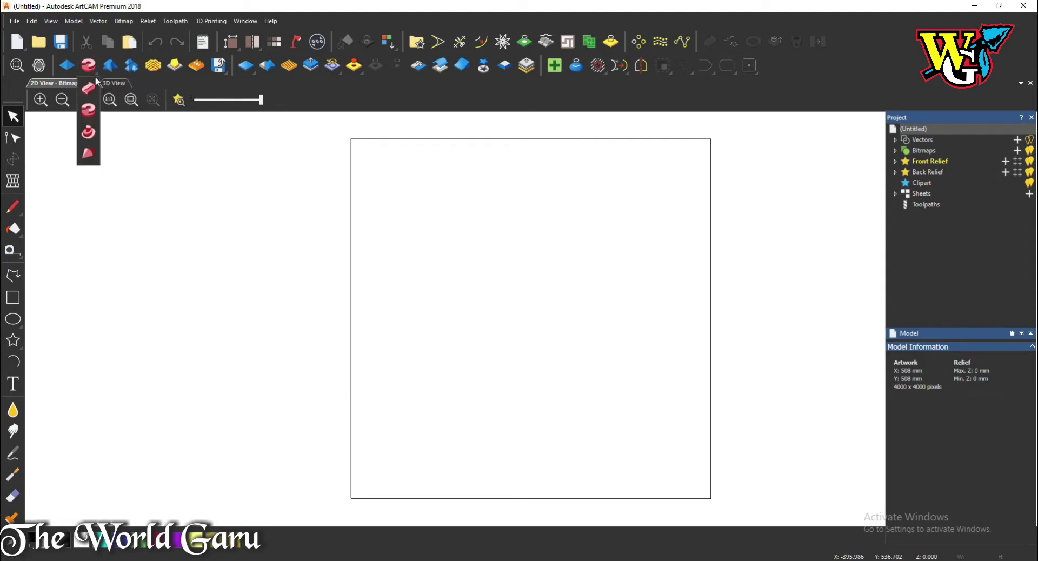
left_click(97, 77)
left_click(88, 88)
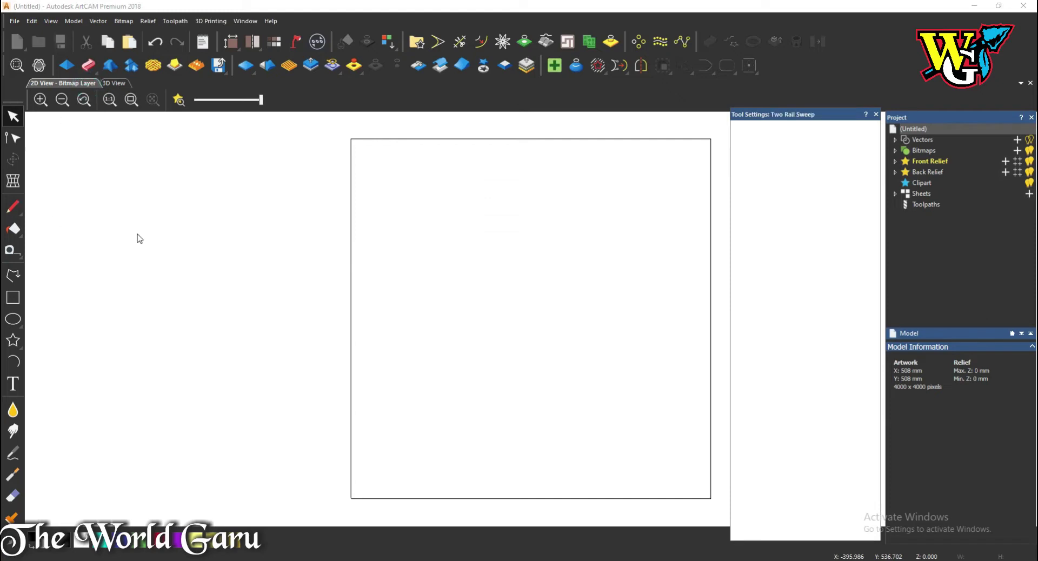
left_click(876, 114)
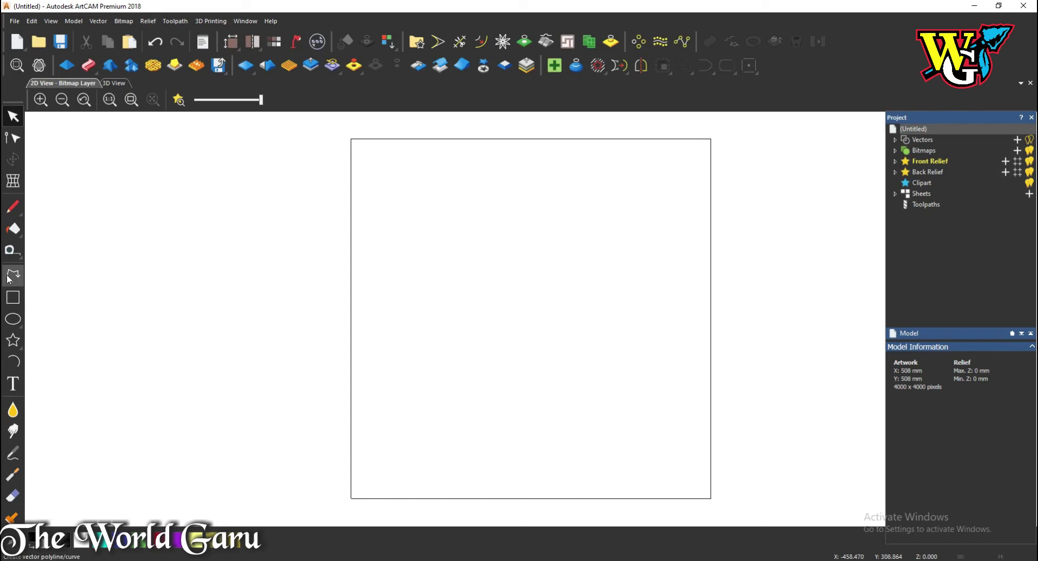
Draw a wide shallow arc by start, end and point on arc across the upper part of the model, about 354 mm wide and 56 mm high.
left_click(13, 362)
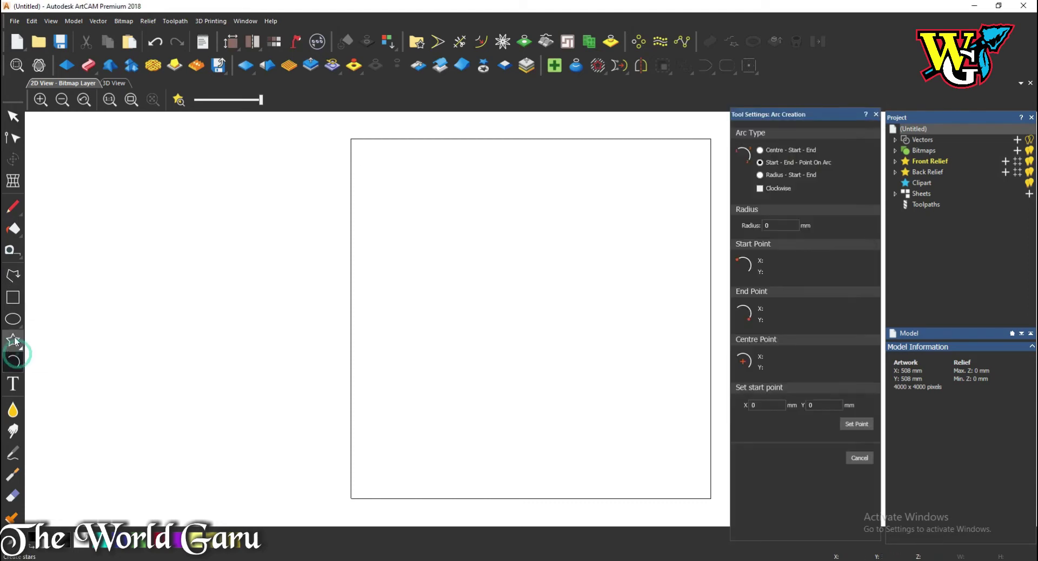
left_click(397, 258)
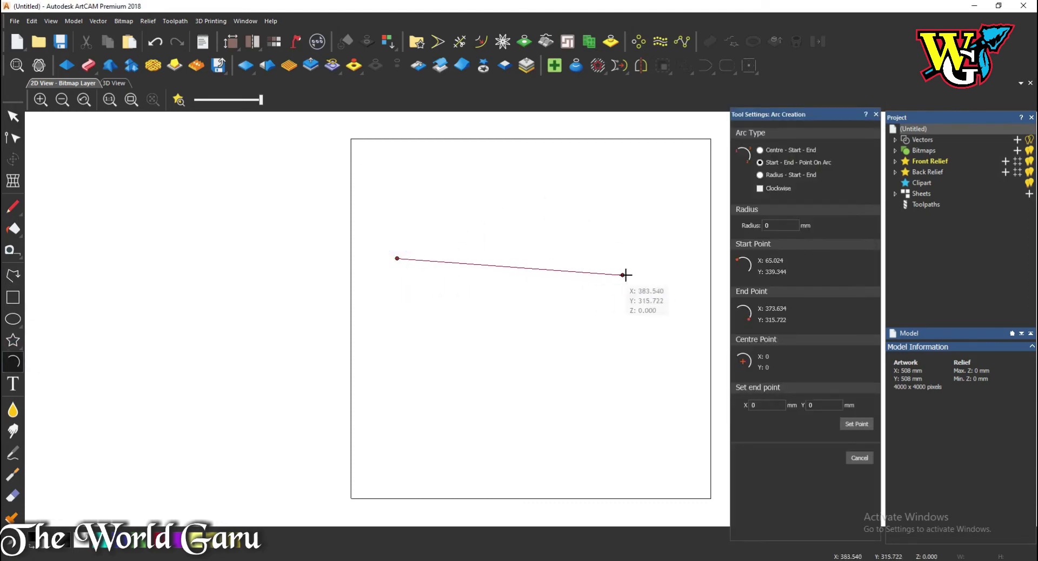
left_click(648, 262)
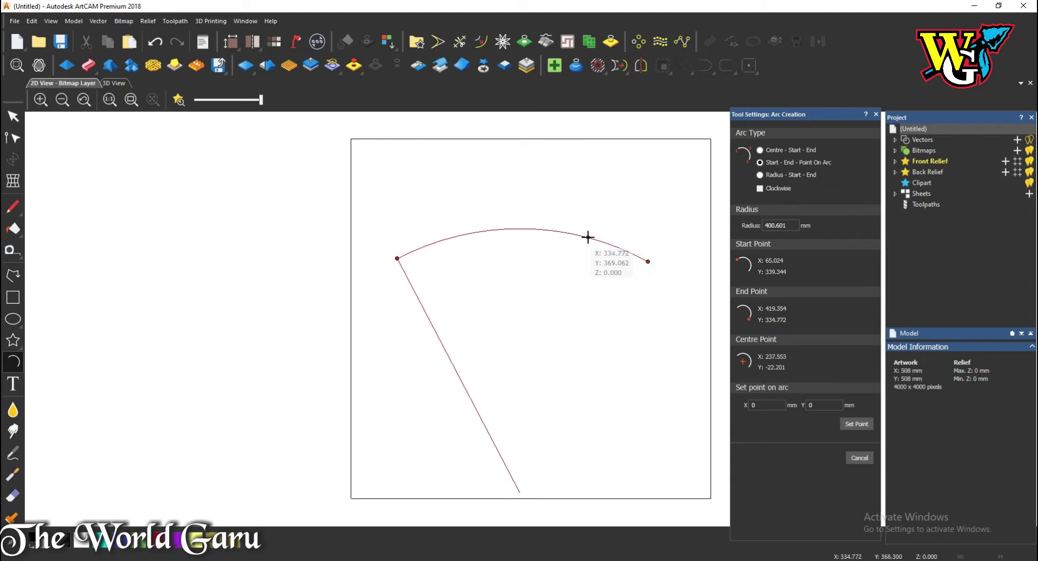
left_click(560, 225)
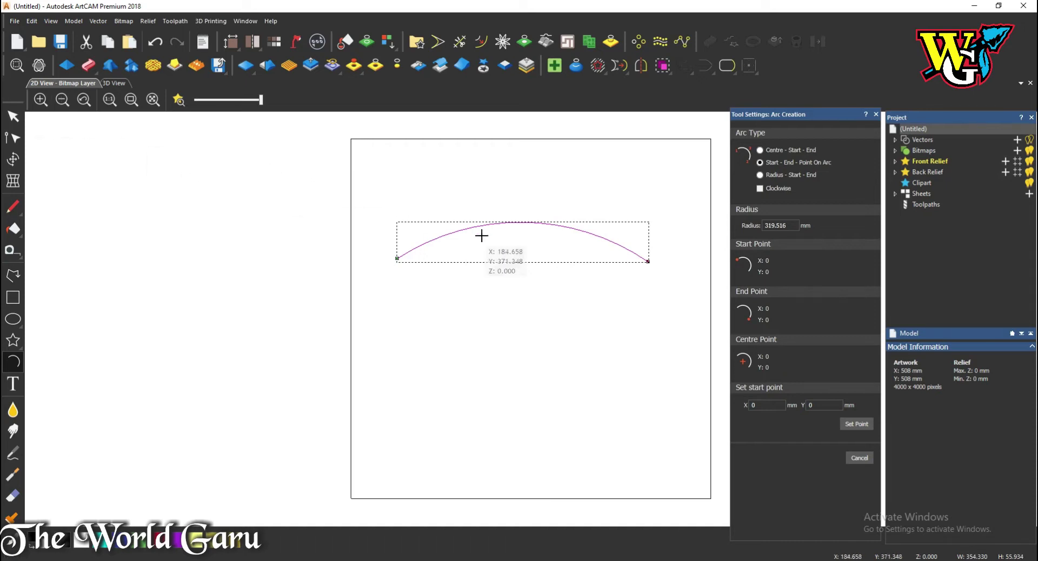
left_click(16, 117)
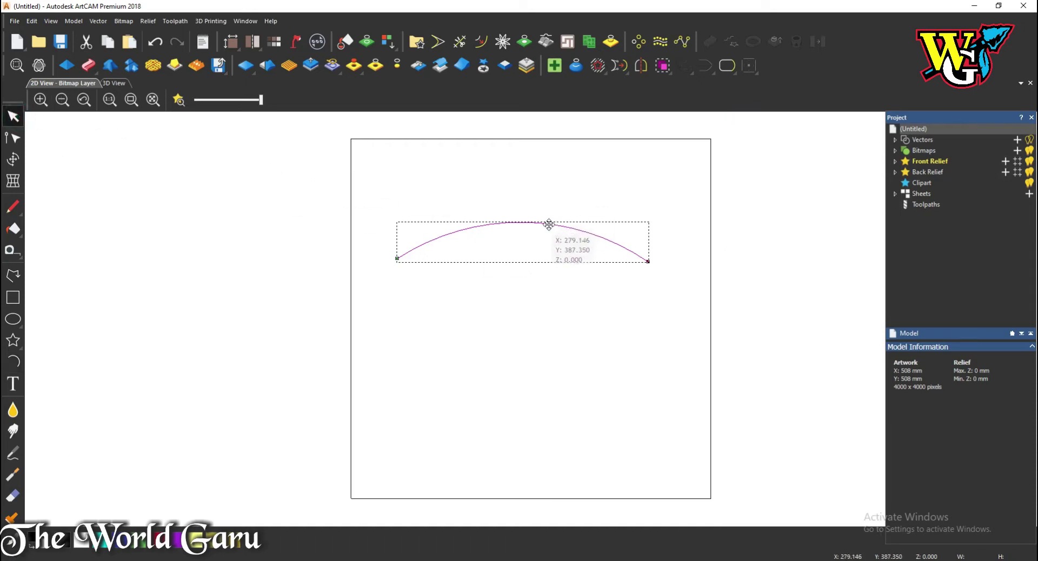
Duplicate the wide arc and position the copy just below the original as a second, roughly parallel rail.
left_click_drag(549, 225, 547, 237)
scroll(621, 262, "up", 4)
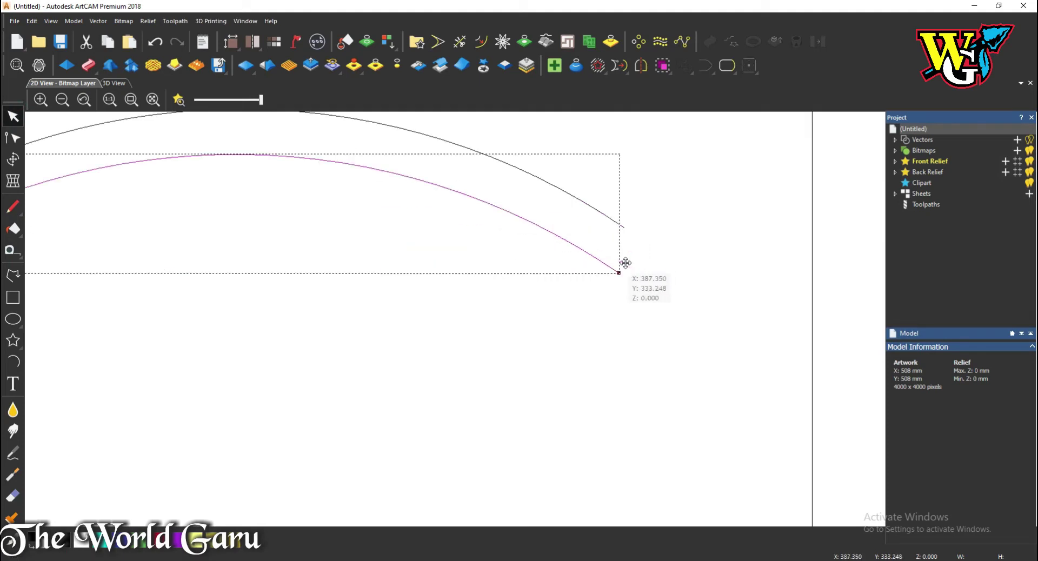
scroll(616, 274, "down", 5)
scroll(471, 292, "up", 3)
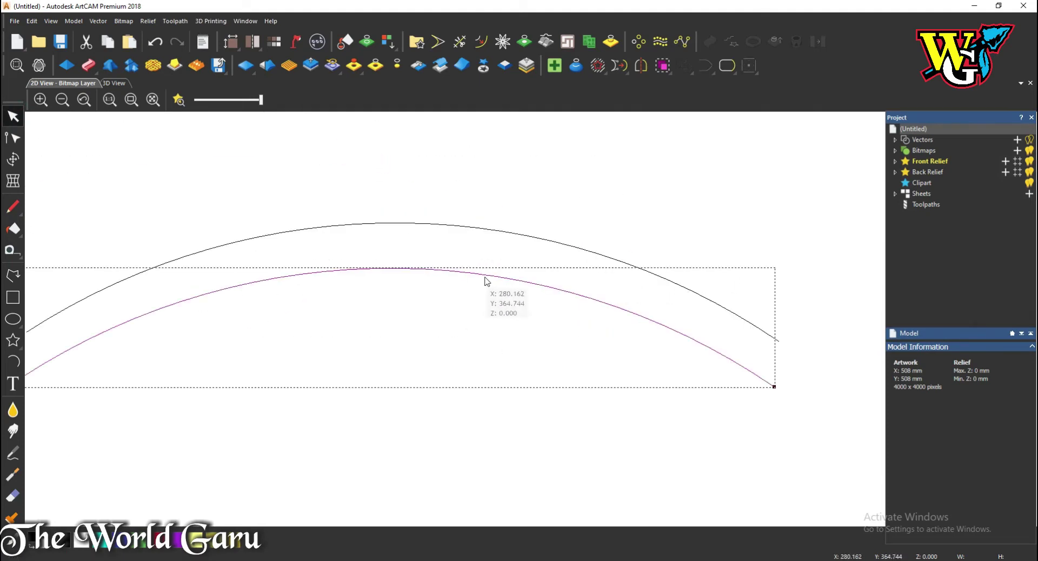
left_click_drag(484, 276, 557, 279)
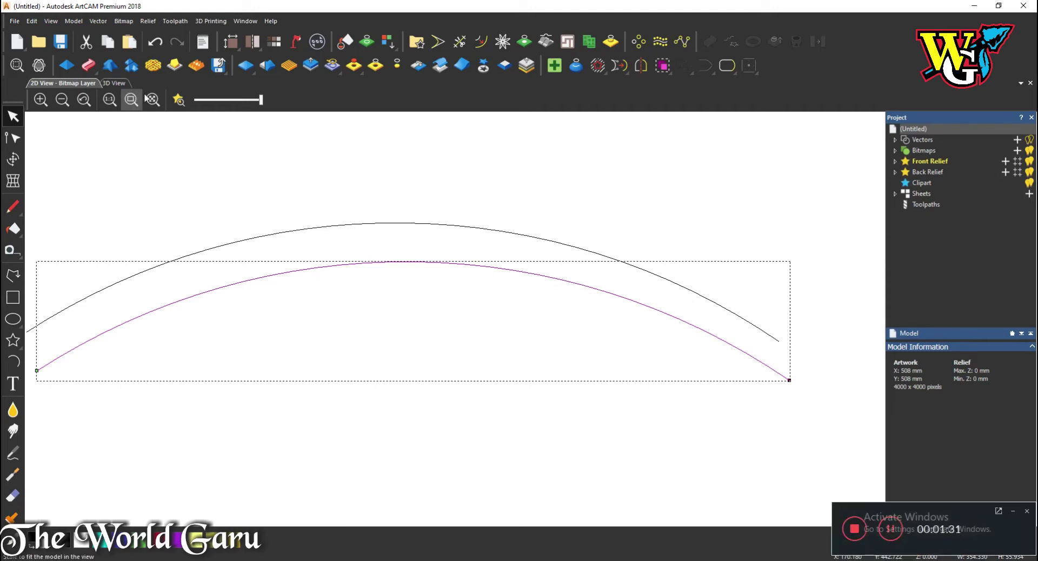
left_click(1014, 512)
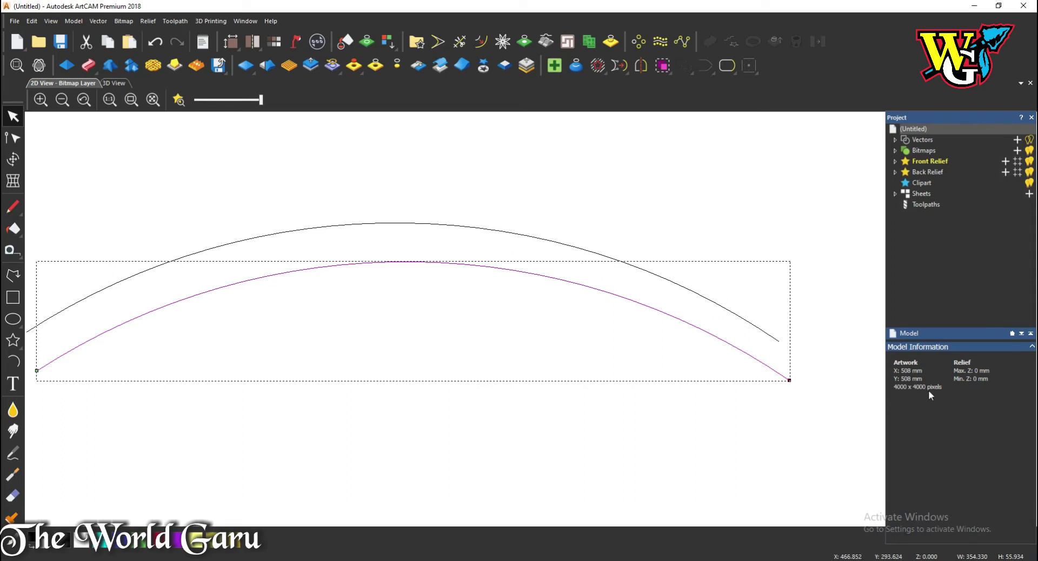
scroll(671, 341, "down", 3)
scroll(536, 332, "up", 4)
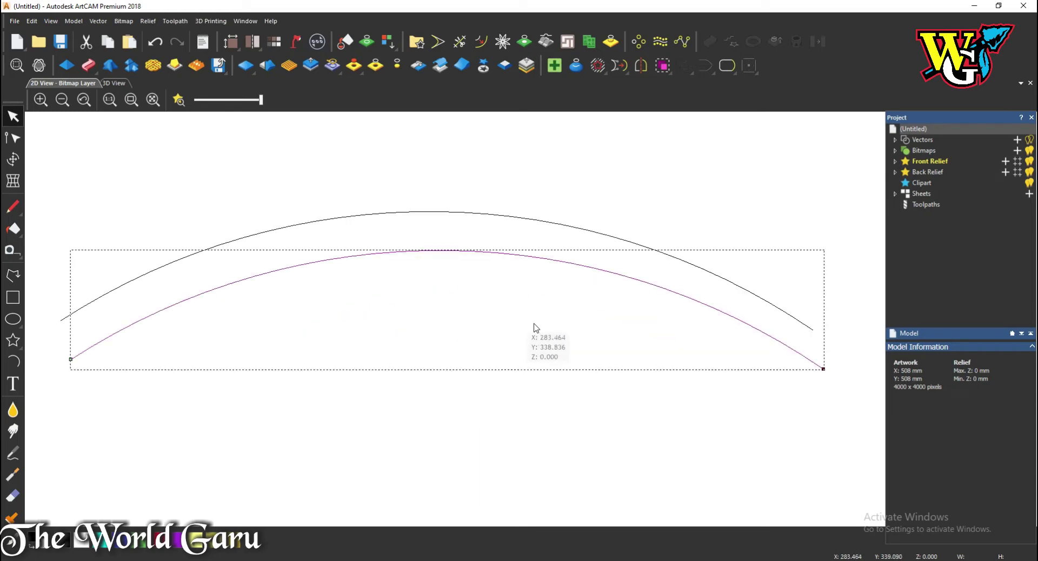
scroll(579, 339, "down", 2)
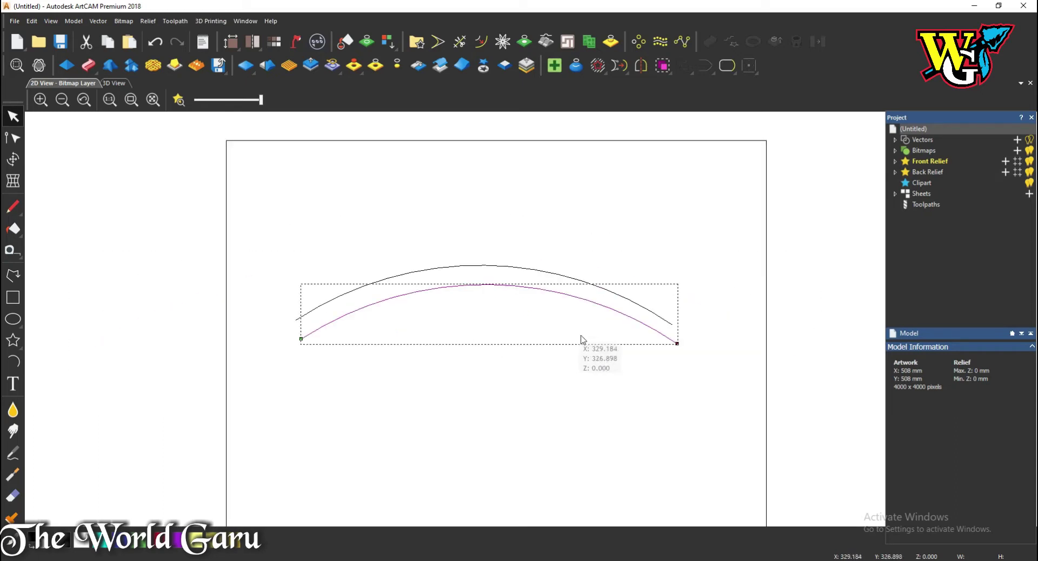
left_click(13, 277)
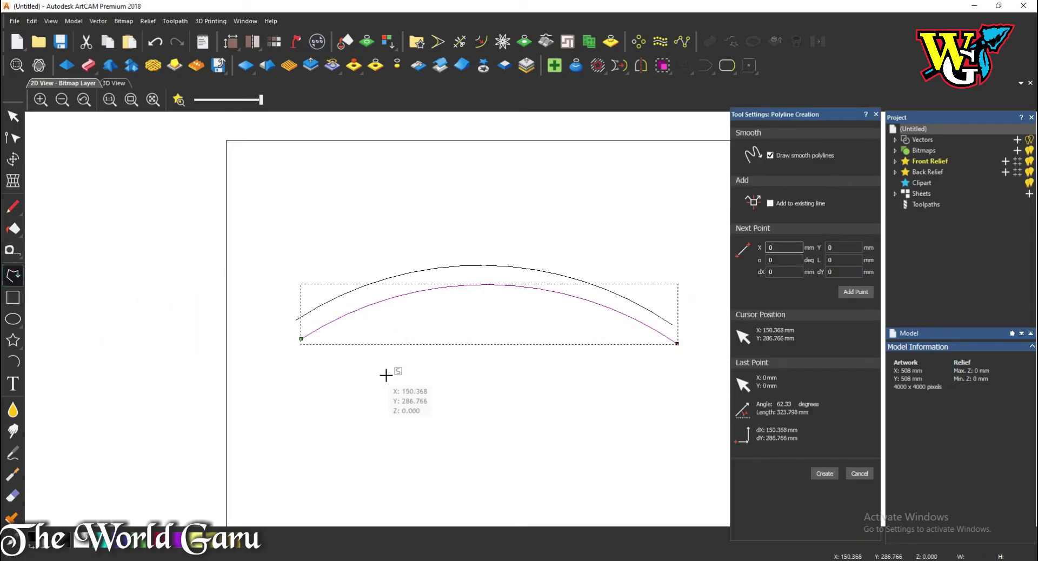
left_click(362, 392)
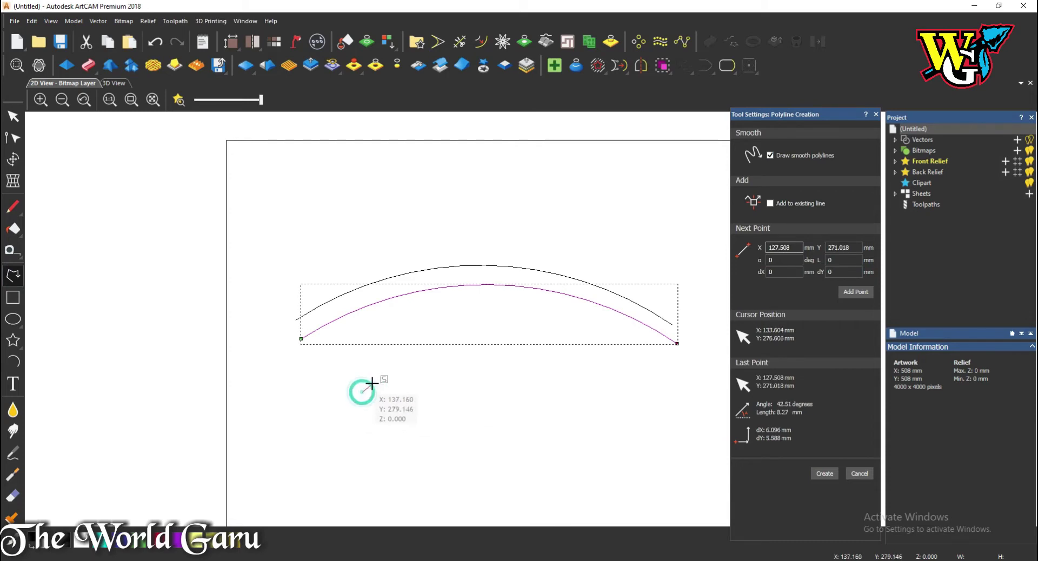
left_click(383, 366)
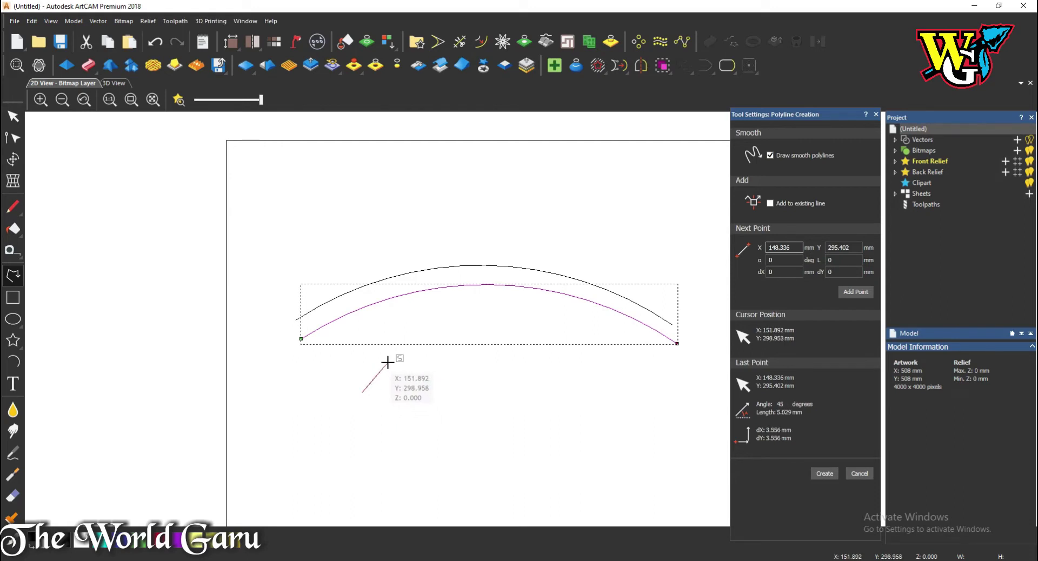
left_click(402, 387)
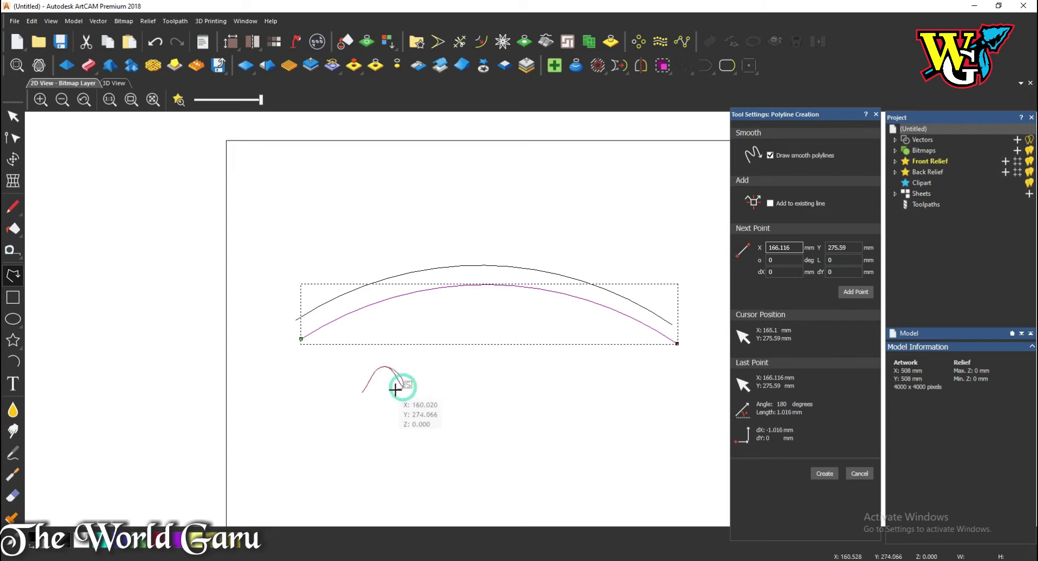
key("Escape")
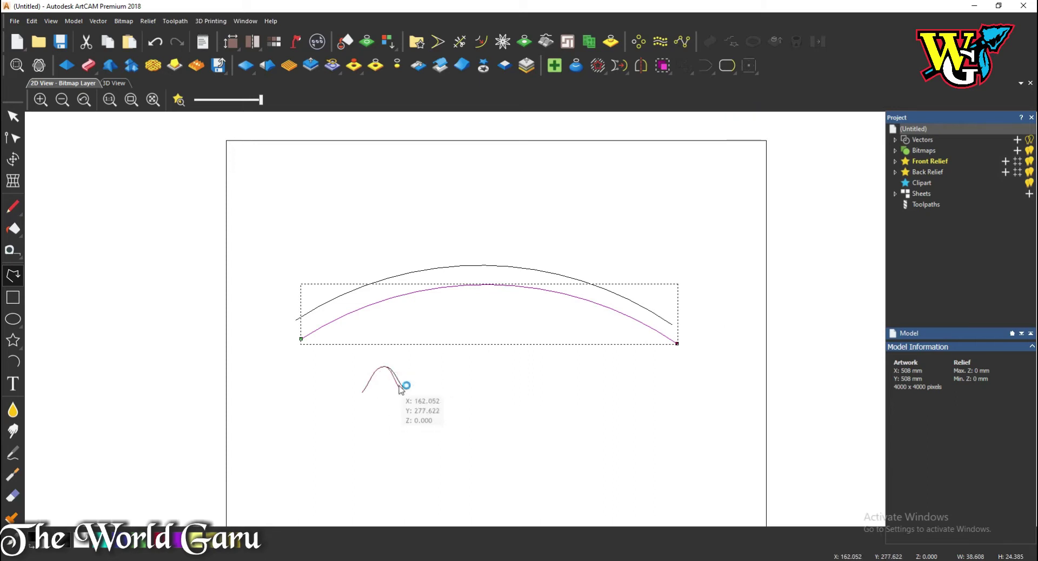
key("Delete")
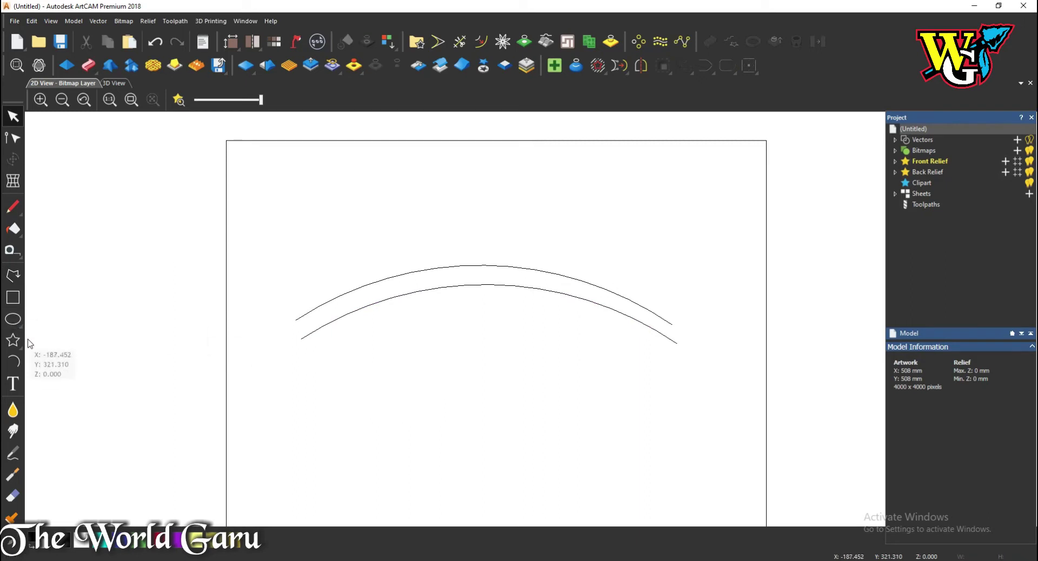
With smooth polylines turned off, draw an open inverted-V profile below the arcs, about 44 mm wide and 31 mm high.
left_click(13, 276)
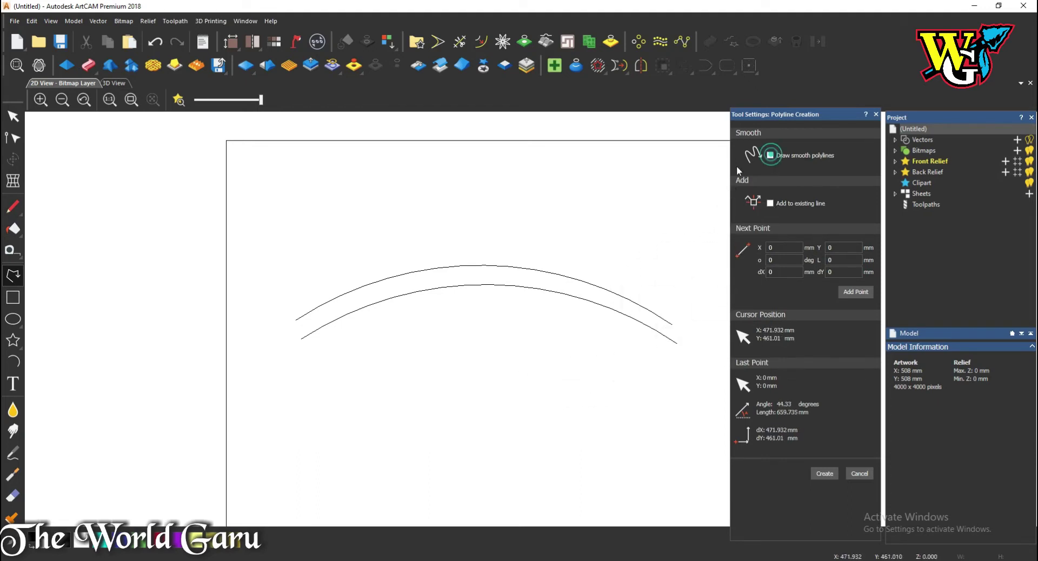
left_click(428, 371)
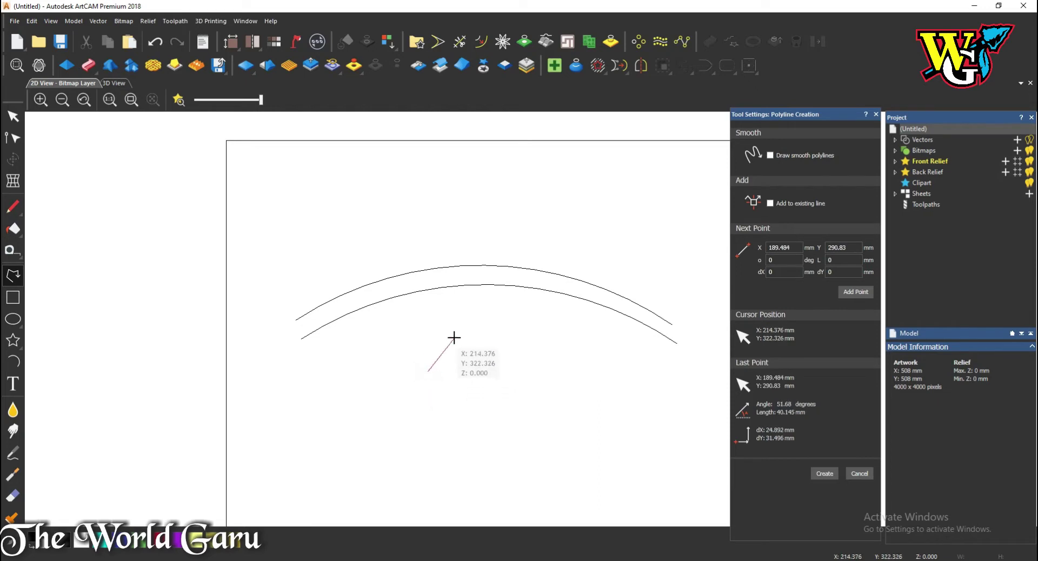
left_click(454, 337)
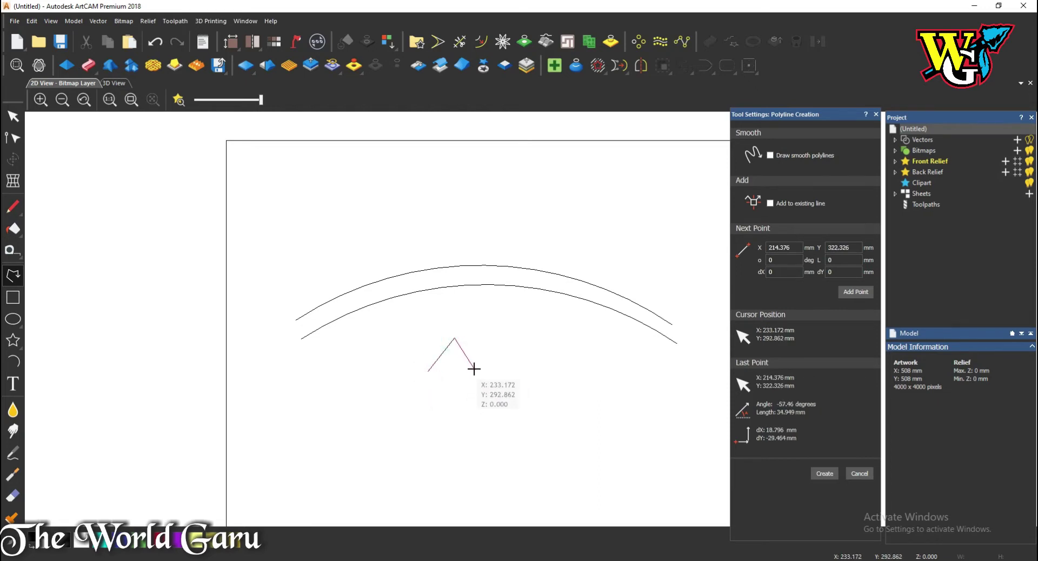
left_click(474, 369)
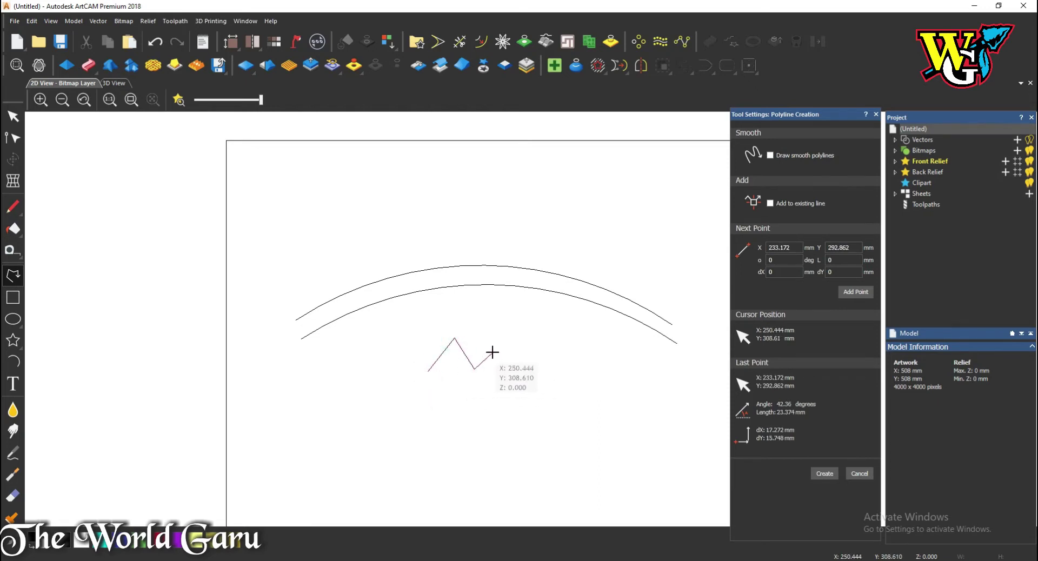
key("Escape")
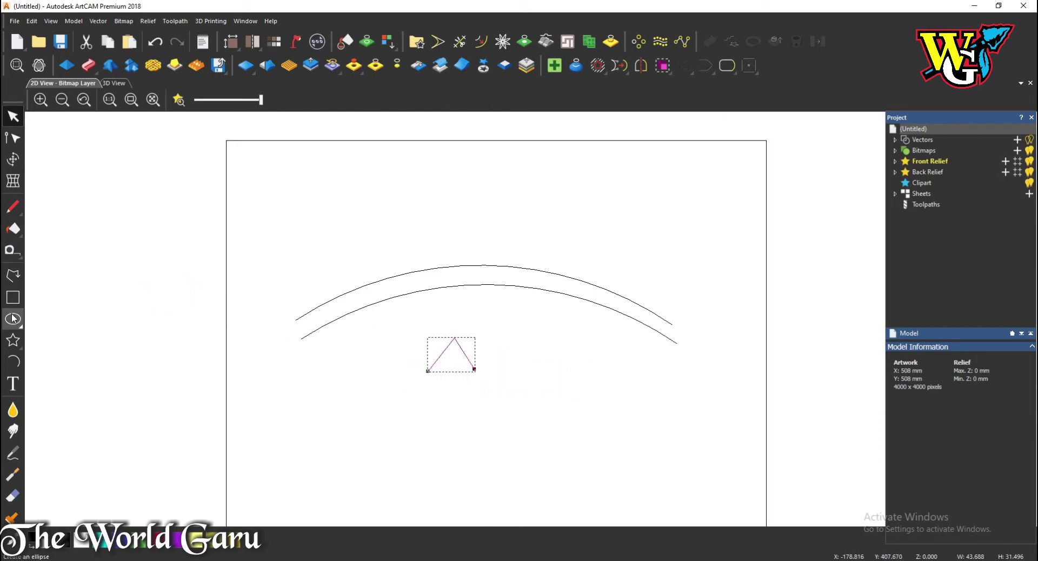
Draw a small arc profile beside the inverted V, about 36 mm wide and 13 mm high, by start, end and point on arc.
left_click(13, 362)
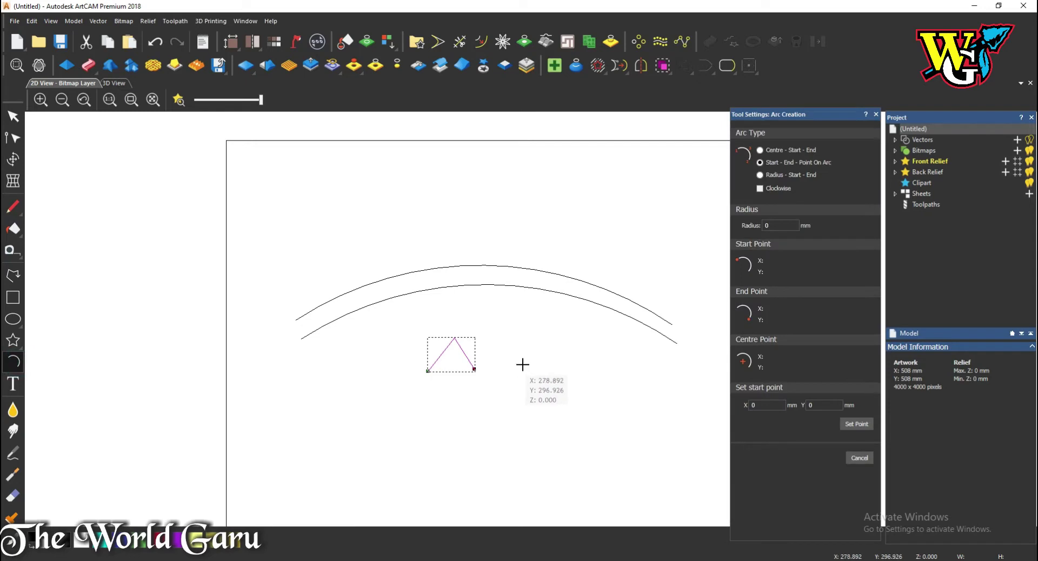
left_click(523, 365)
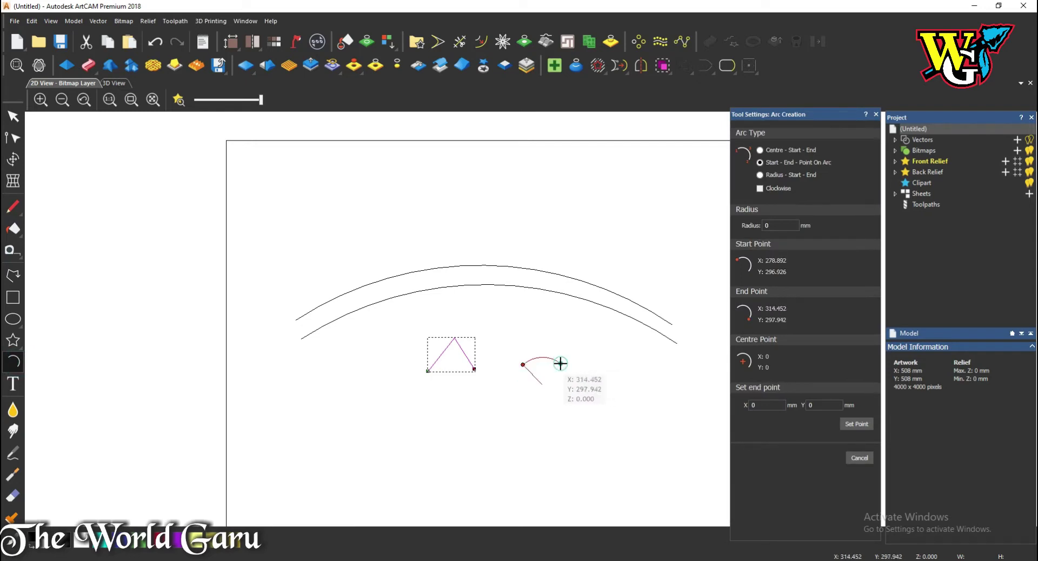
left_click(561, 364)
left_click(541, 351)
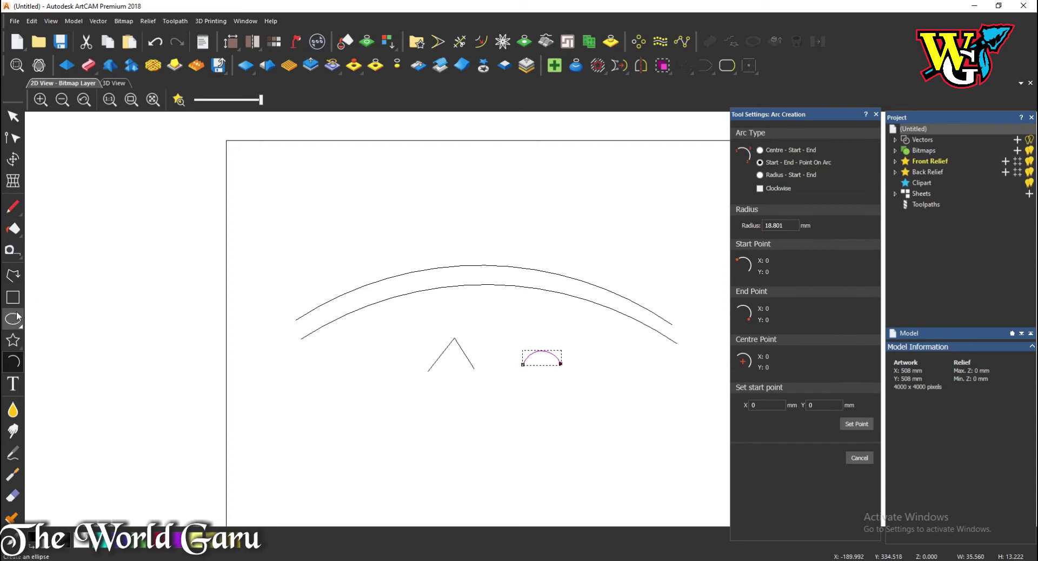
left_click(13, 275)
left_click(358, 427)
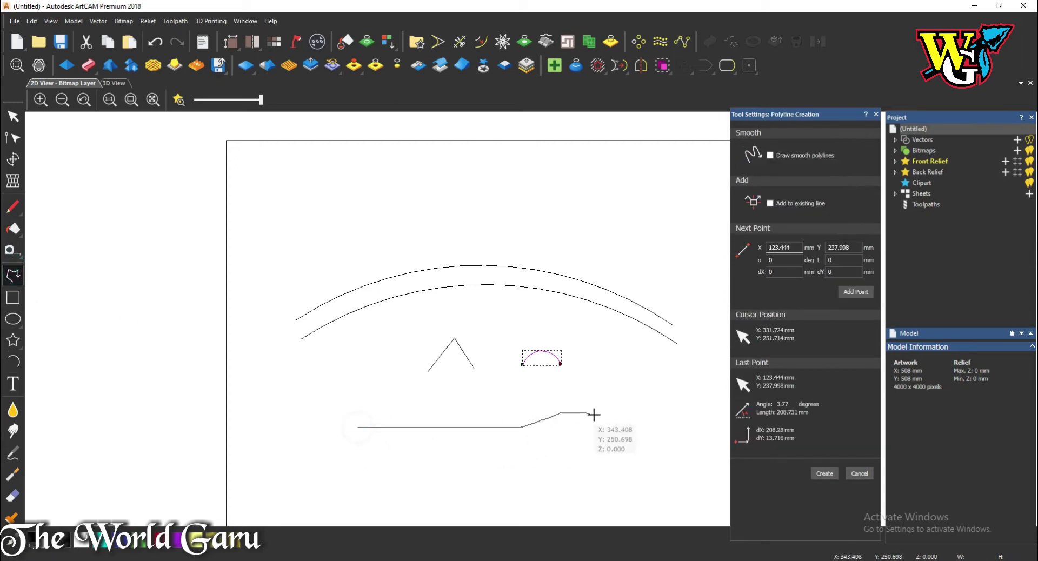
right_click(475, 422)
key("Delete")
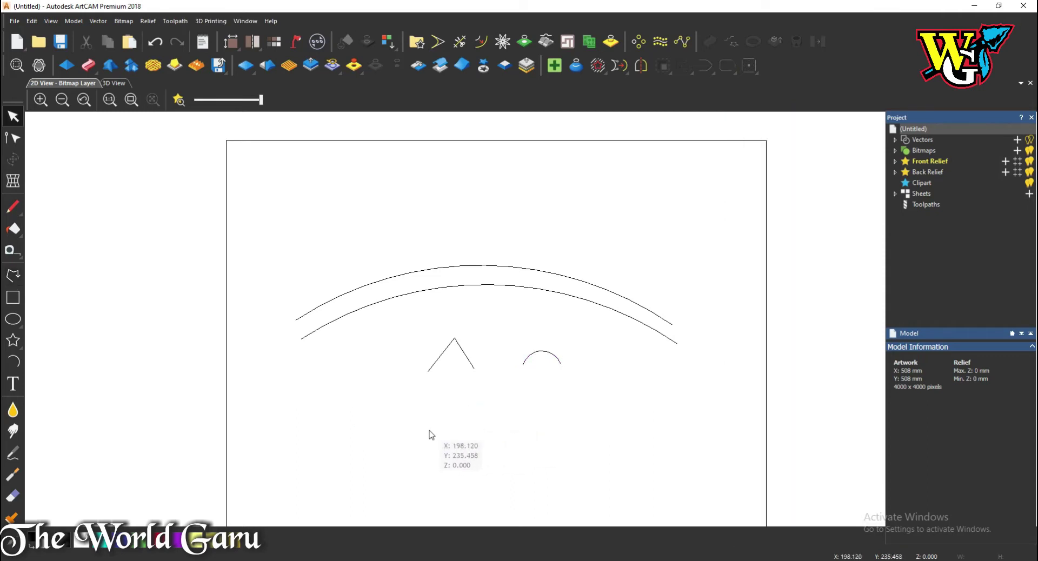
Draw a horizontal straight line about 202 mm long below the profiles and place a parallel copy just below it.
left_click(13, 276)
left_click(386, 421)
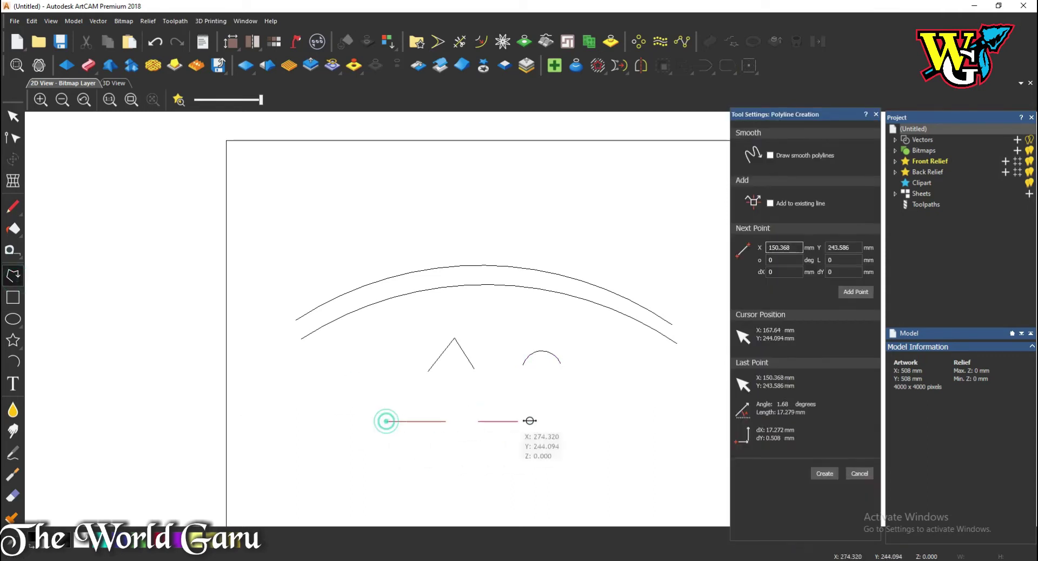
left_click(601, 421)
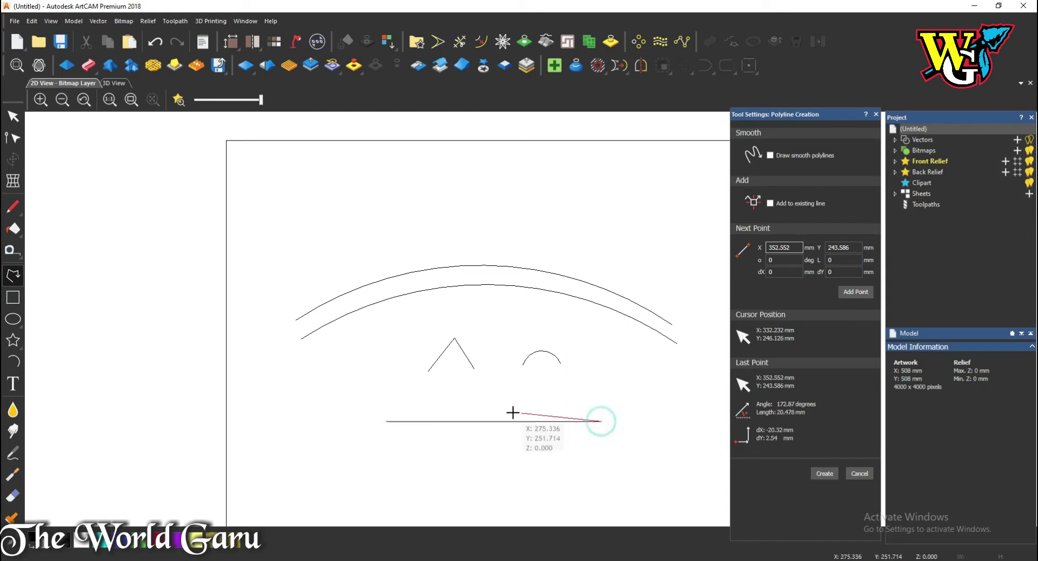
right_click(332, 338)
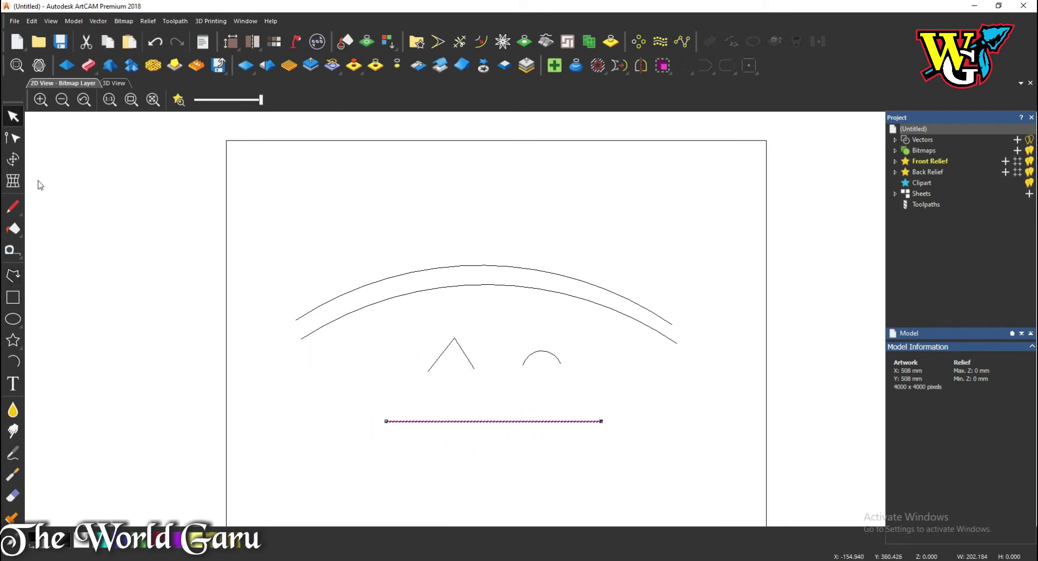
left_click_drag(511, 421, 511, 437)
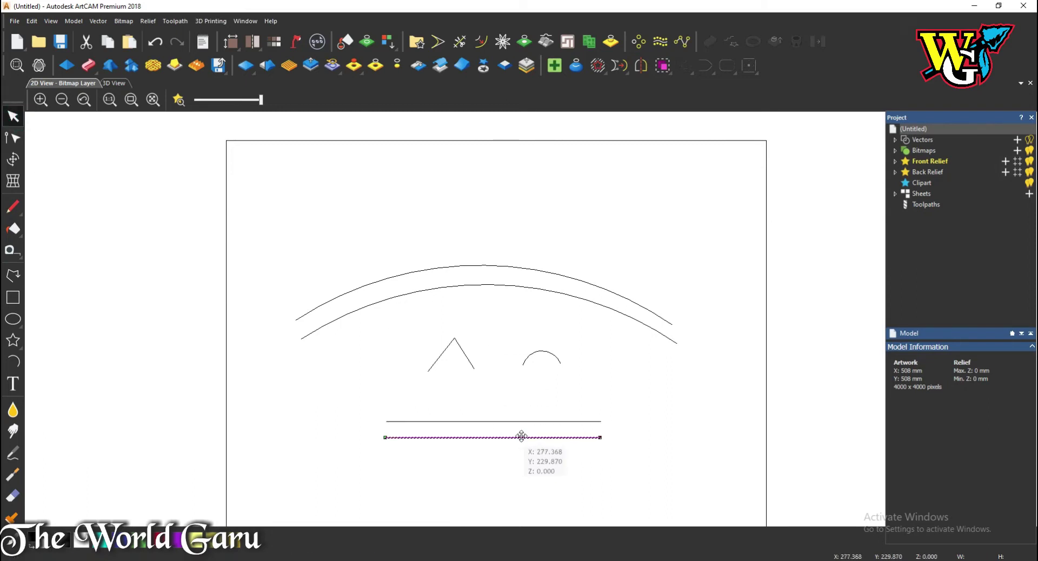
left_click(363, 335)
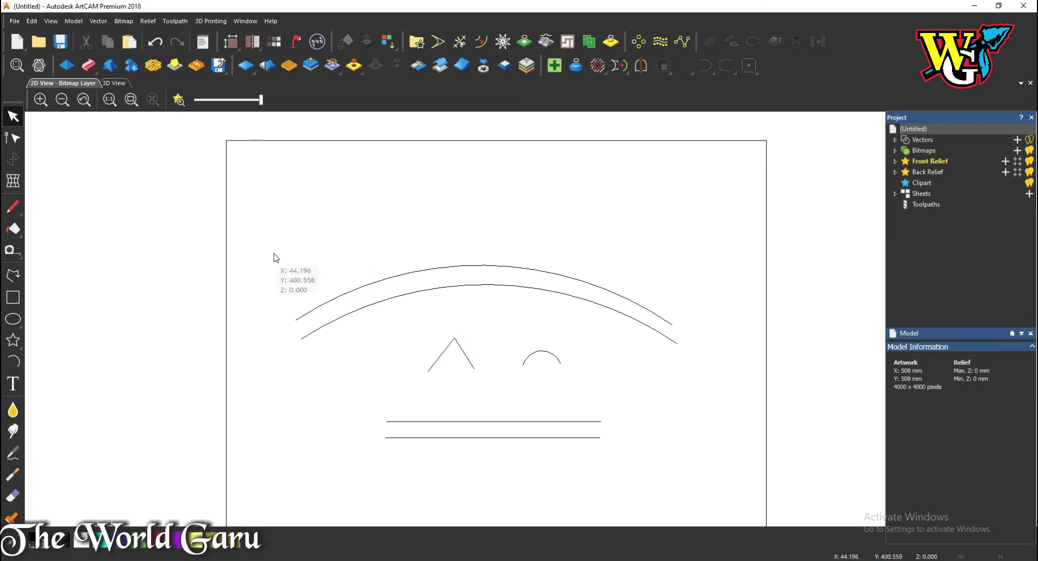
Show the model in 3D and tilt it slightly.
left_click(119, 85)
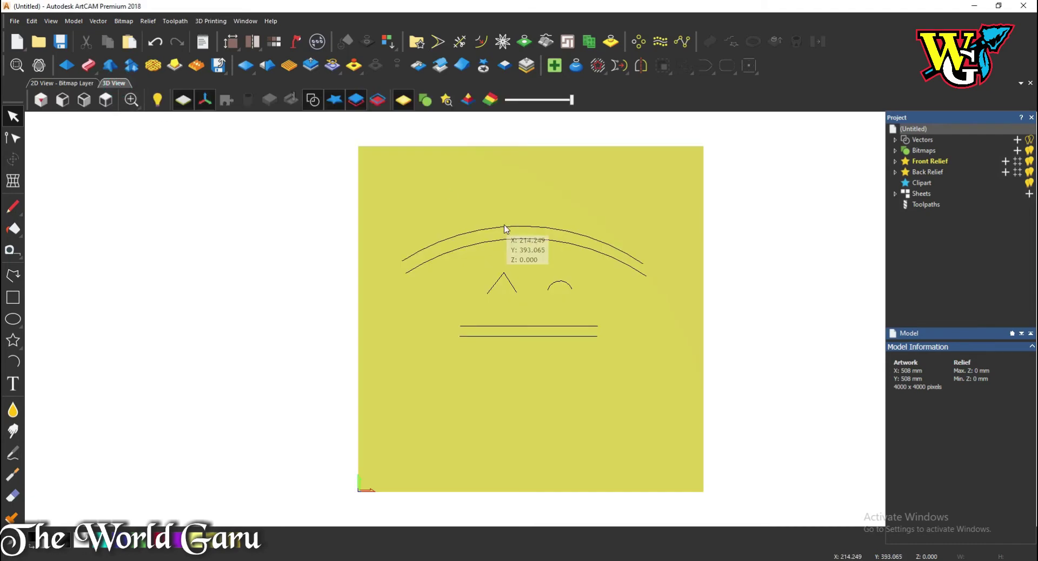
left_click_drag(504, 226, 550, 141)
left_click(15, 134)
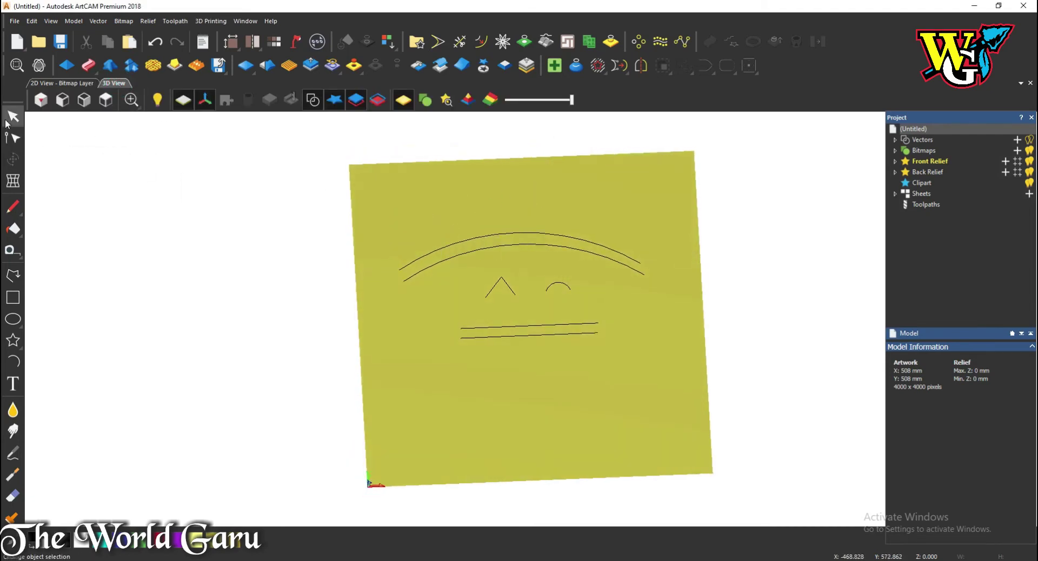
left_click_drag(374, 215, 666, 292)
scroll(566, 287, "up", 2)
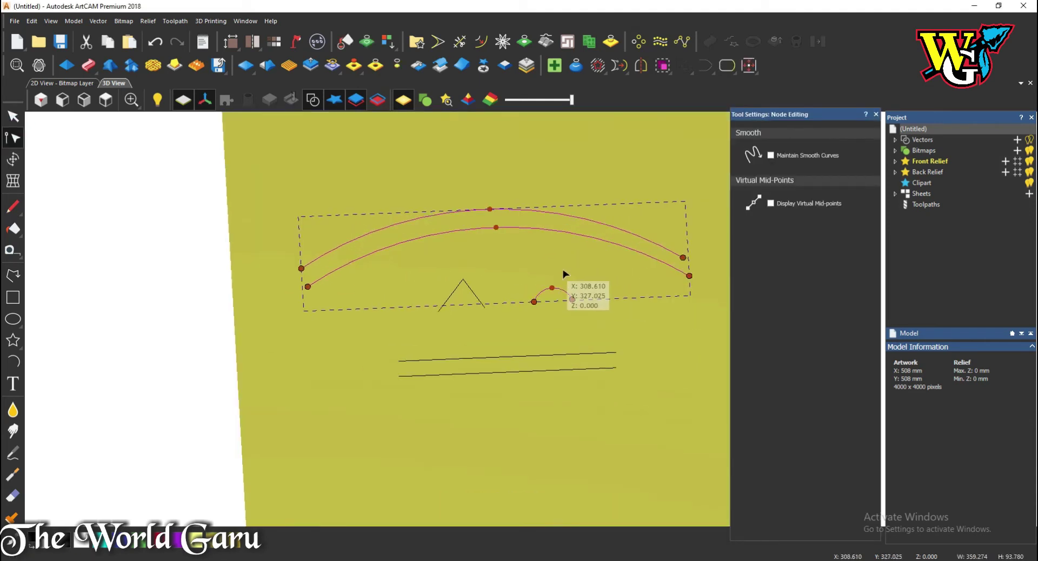
left_click(352, 179)
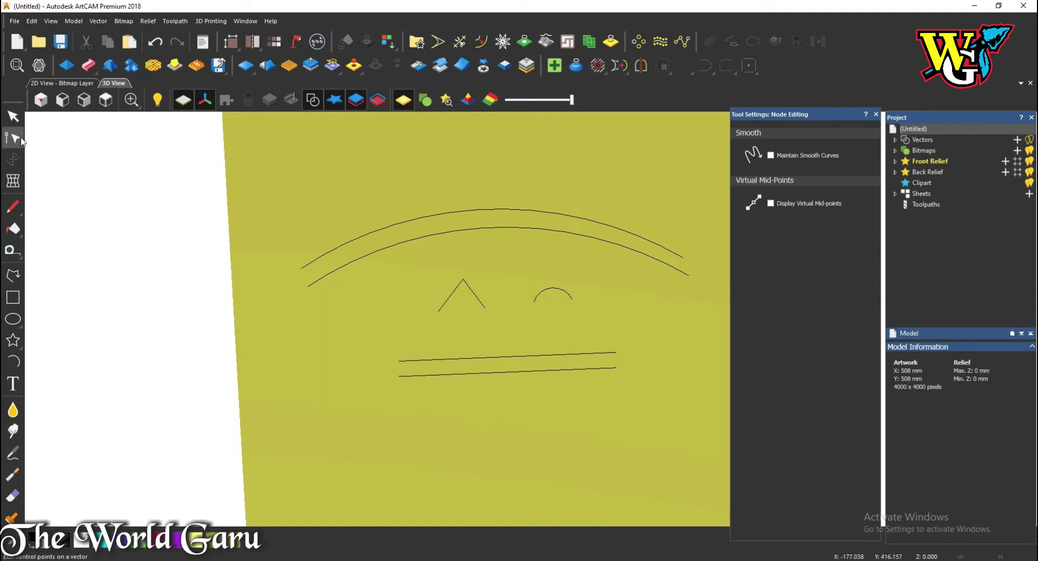
Select only the two wide arcs, leaving out the small arc profile, and start a Two Rail Sweep with them as drive rails.
left_click(14, 117)
left_click_drag(513, 402, 457, 344)
left_click_drag(258, 264, 400, 493)
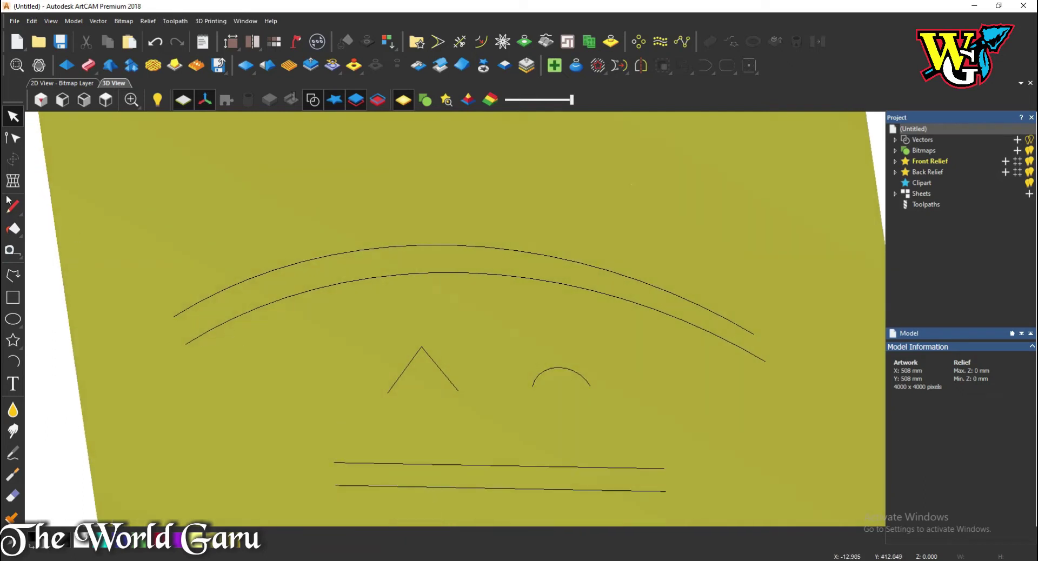
left_click(13, 138)
left_click_drag(125, 194, 794, 406)
left_click(443, 374, "shift")
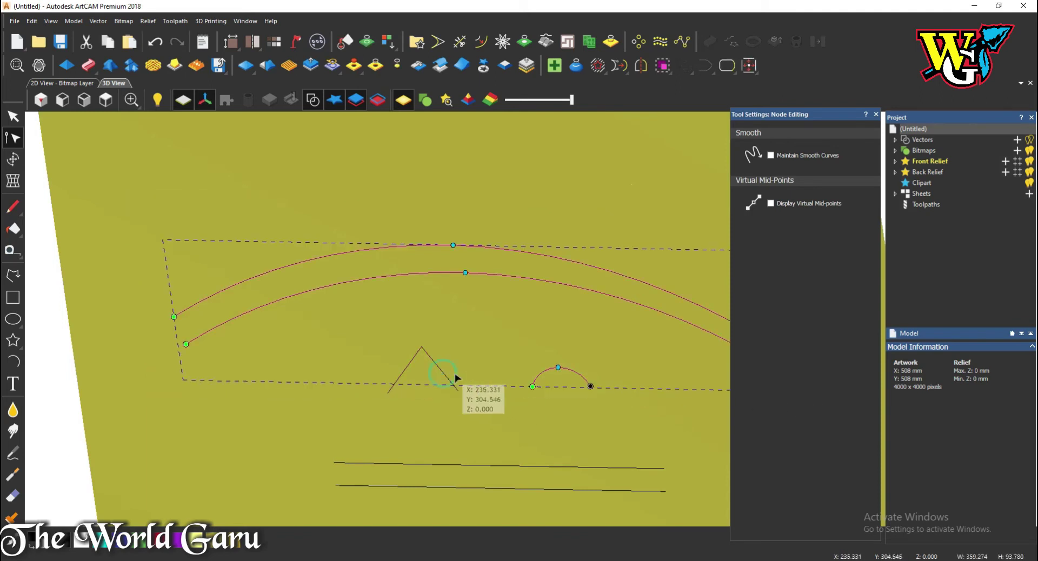
left_click(543, 375, "shift")
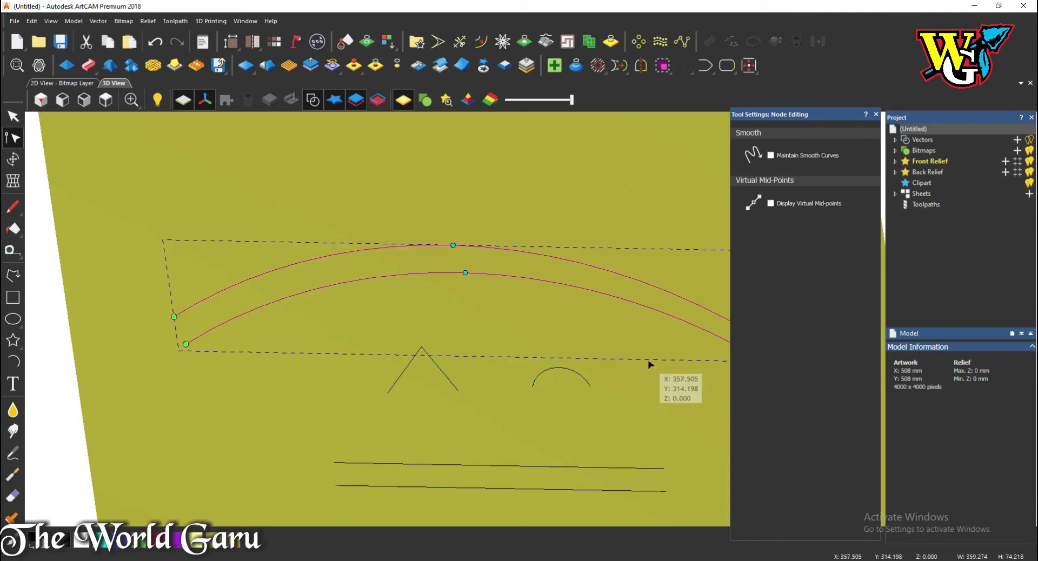
left_click(91, 67)
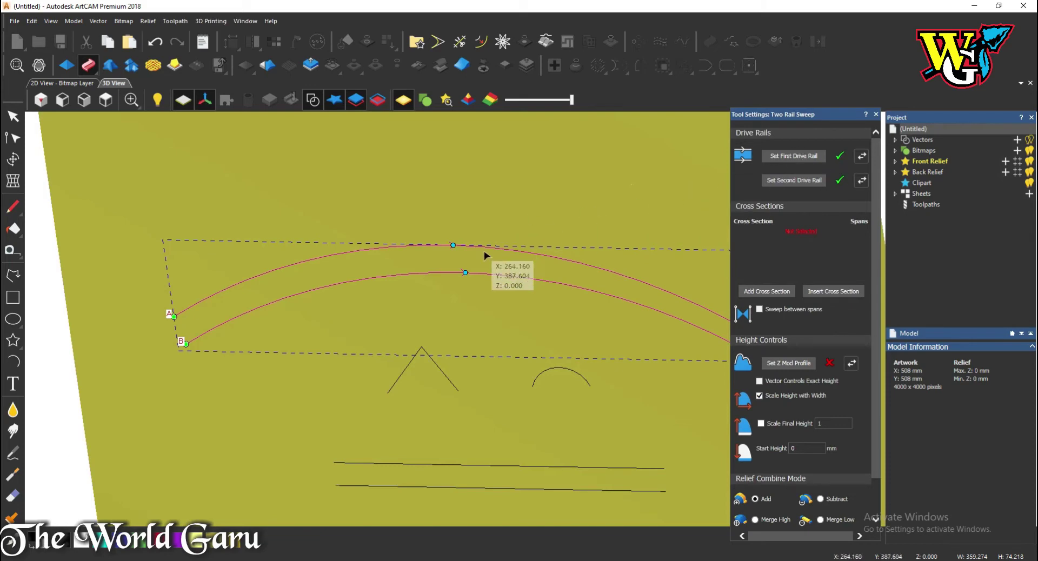
Add the inverted-V profile as the cross section of the two rail sweep.
scroll(454, 253, "up", 3)
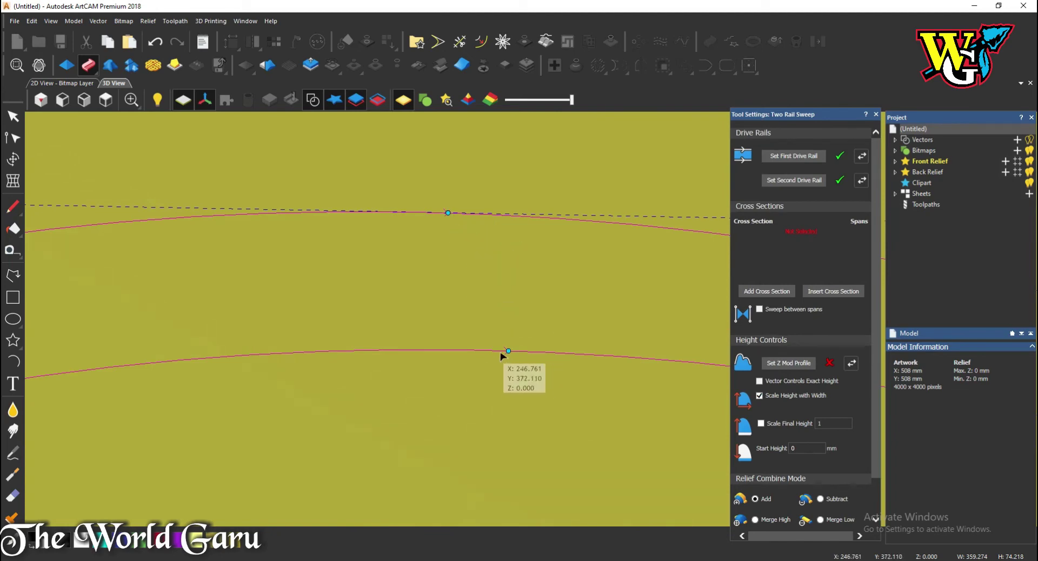
scroll(482, 332, "down", 3)
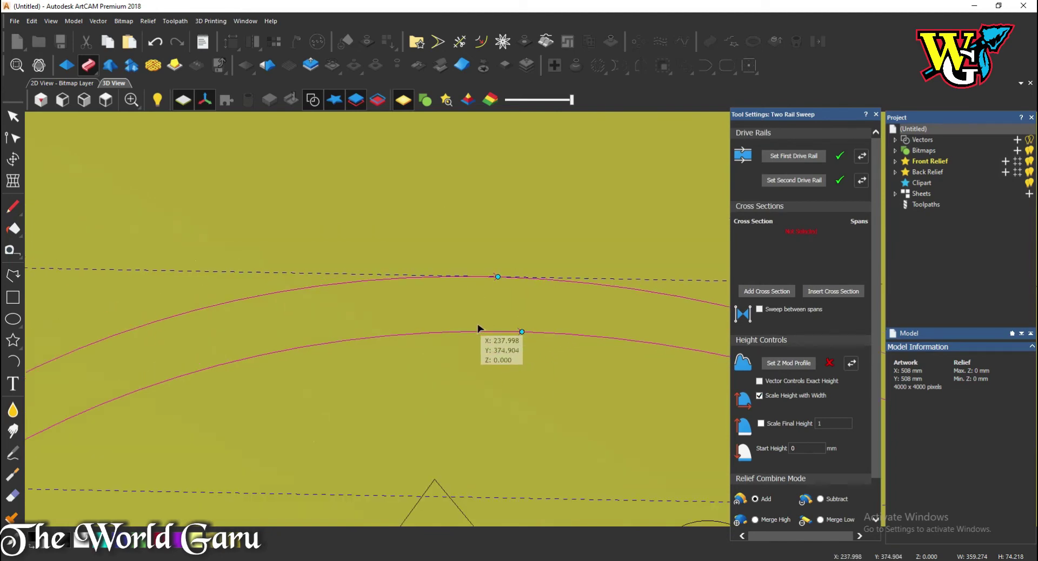
scroll(266, 300, "down", 3)
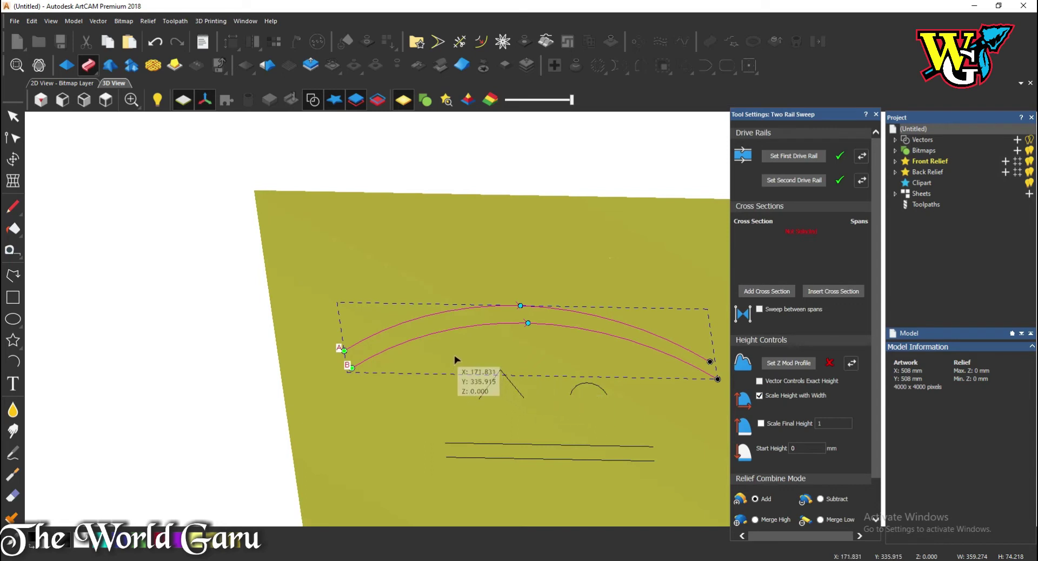
left_click_drag(449, 359, 543, 407)
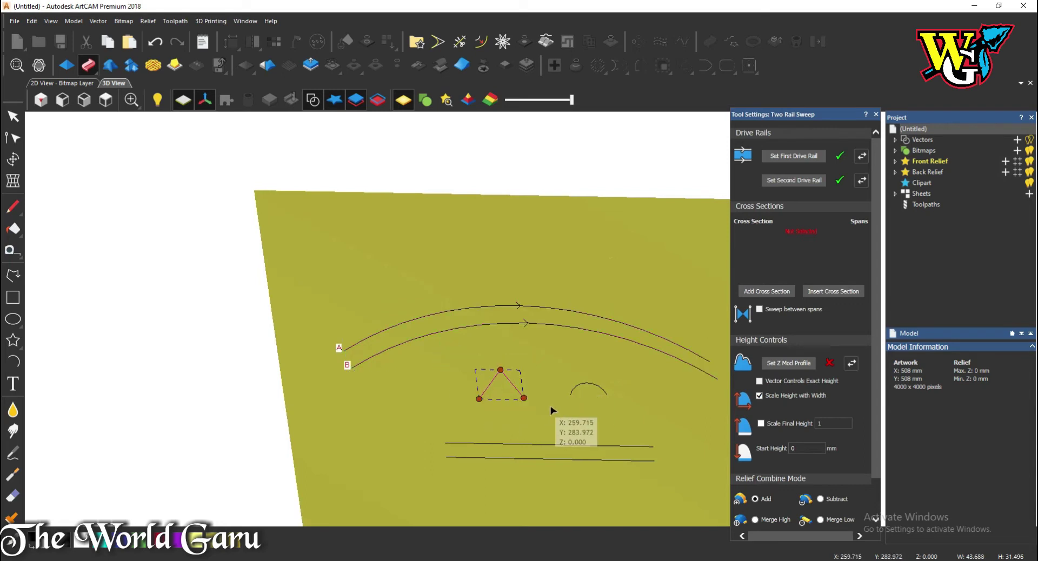
left_click(777, 292)
Examine the swept inverted-V shape between the rails at both ends and compare it with the profile vector.
scroll(620, 344, "up", 5)
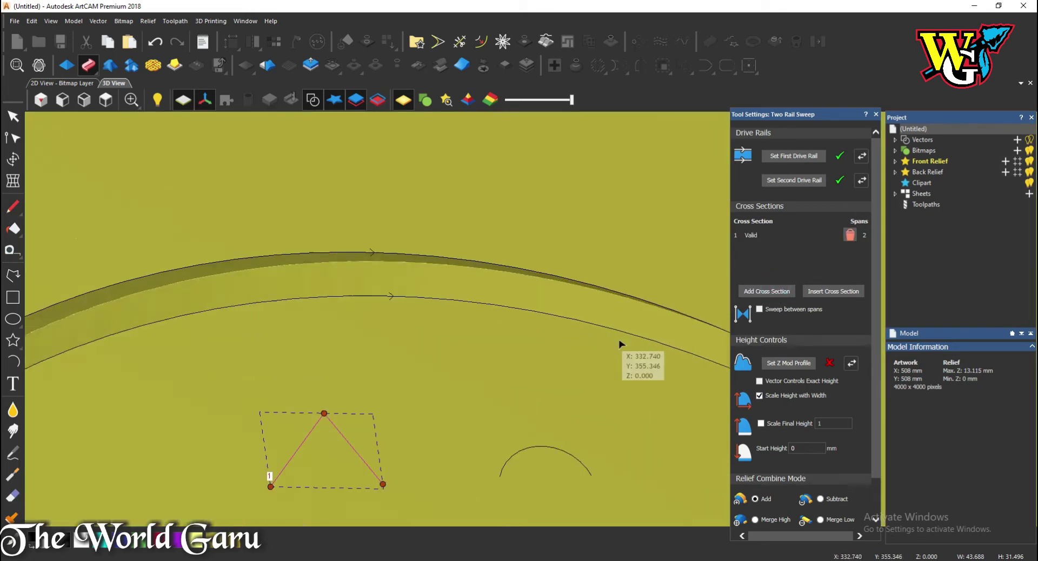
mouse_move(561, 312)
left_mouse_down()
mouse_move(340, 271)
mouse_move(572, 297)
mouse_move(679, 352)
mouse_move(692, 411)
mouse_move(557, 329)
mouse_move(579, 329)
mouse_move(568, 325)
left_mouse_up()
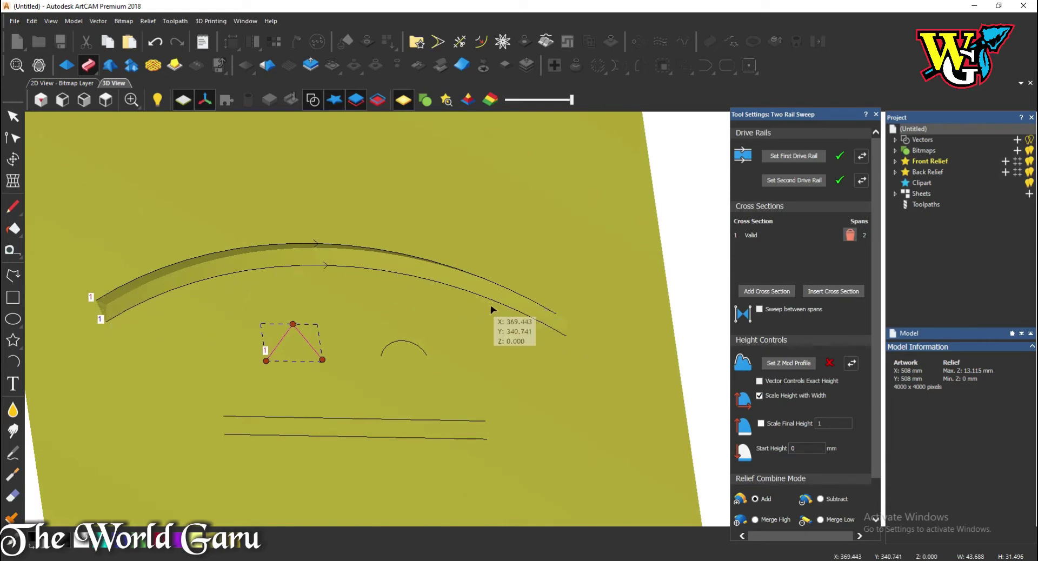
scroll(493, 310, "up", 6)
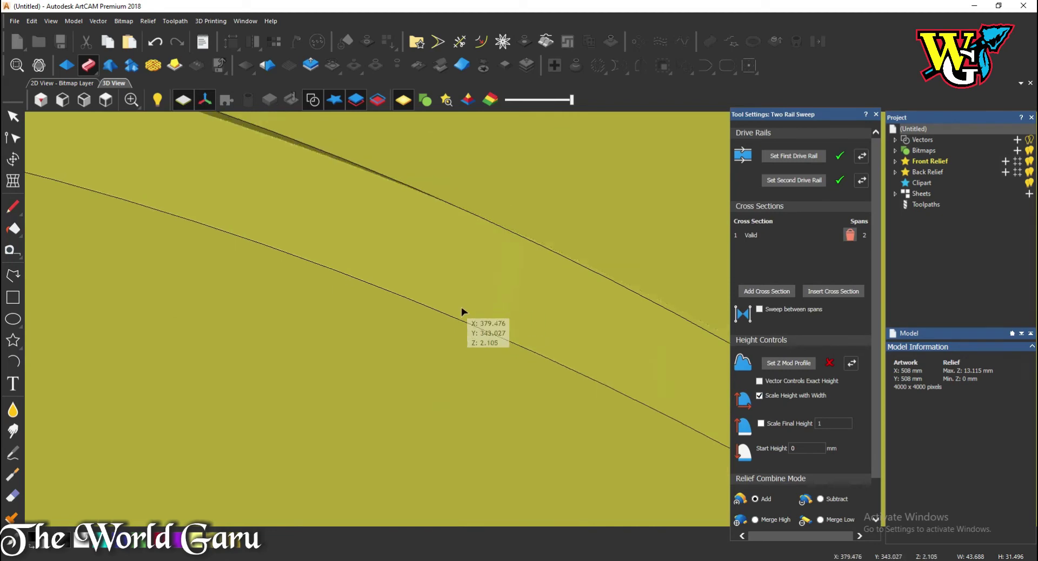
scroll(459, 305, "down", 4)
scroll(281, 316, "up", 4)
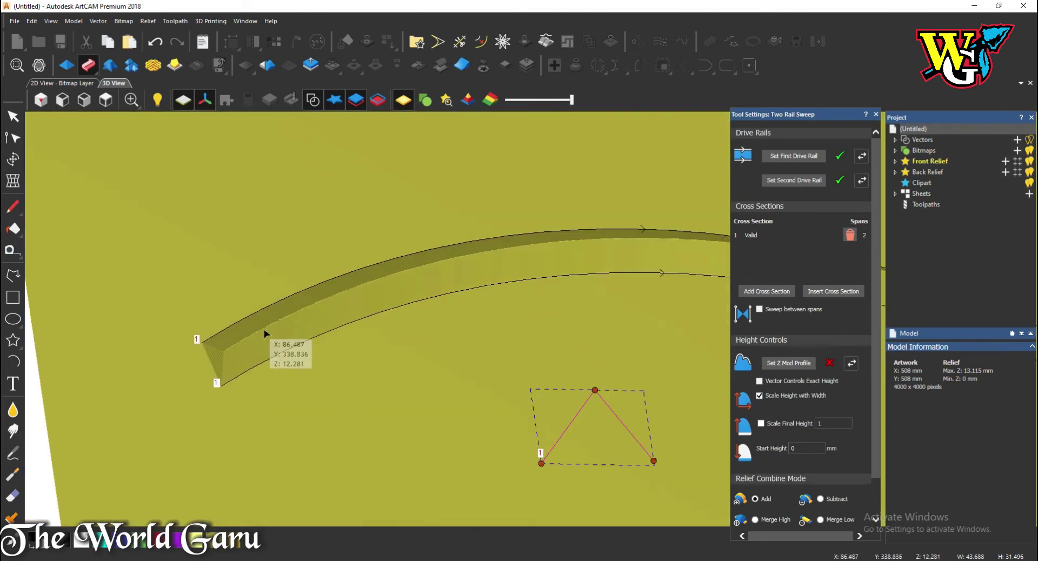
scroll(276, 346, "down", 5)
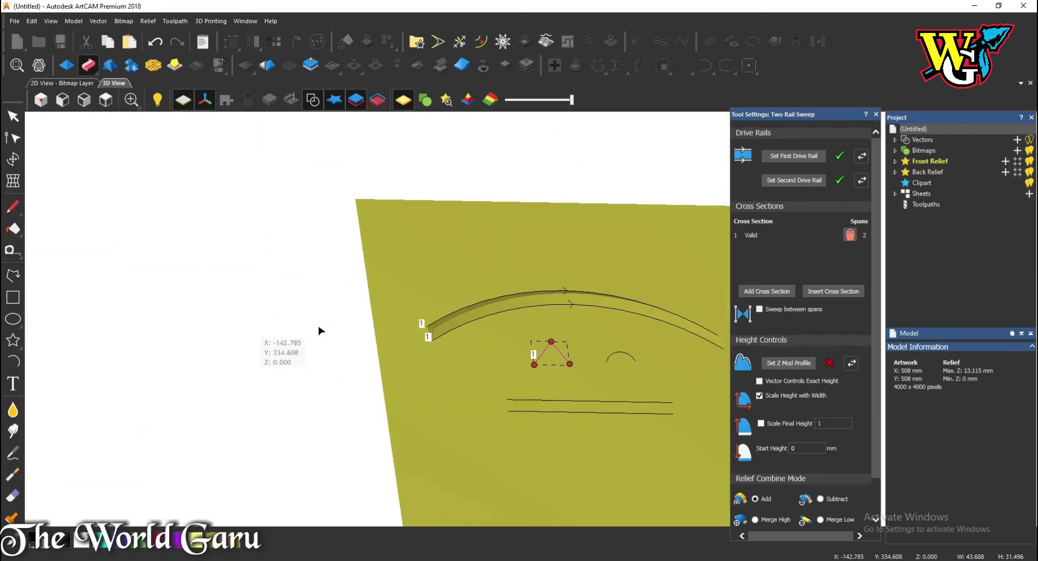
scroll(714, 338, "up", 3)
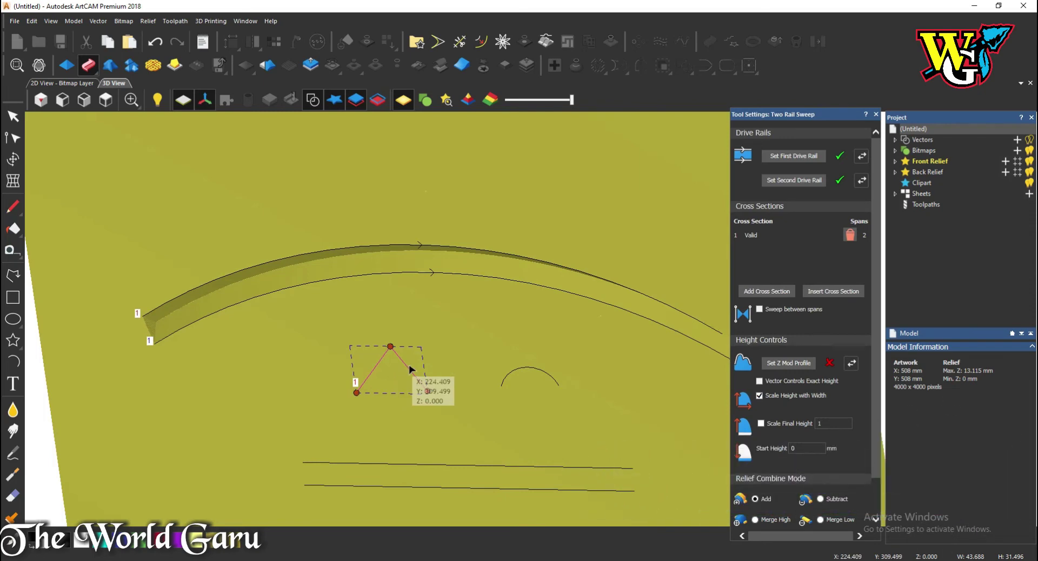
left_click(427, 391)
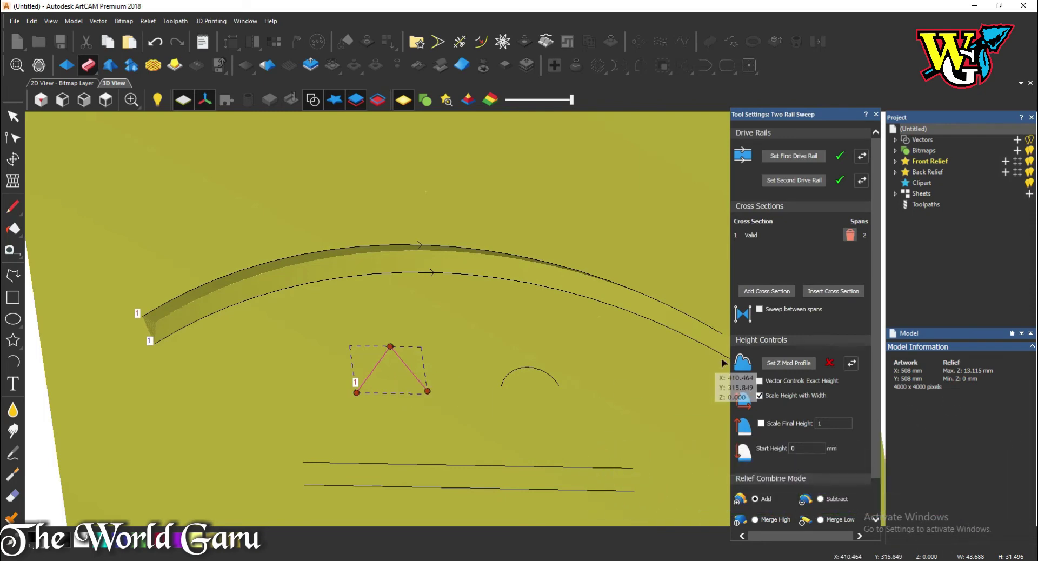
Scale the sweep's final height to 10 and set its start height to 5 mm.
left_click(761, 424)
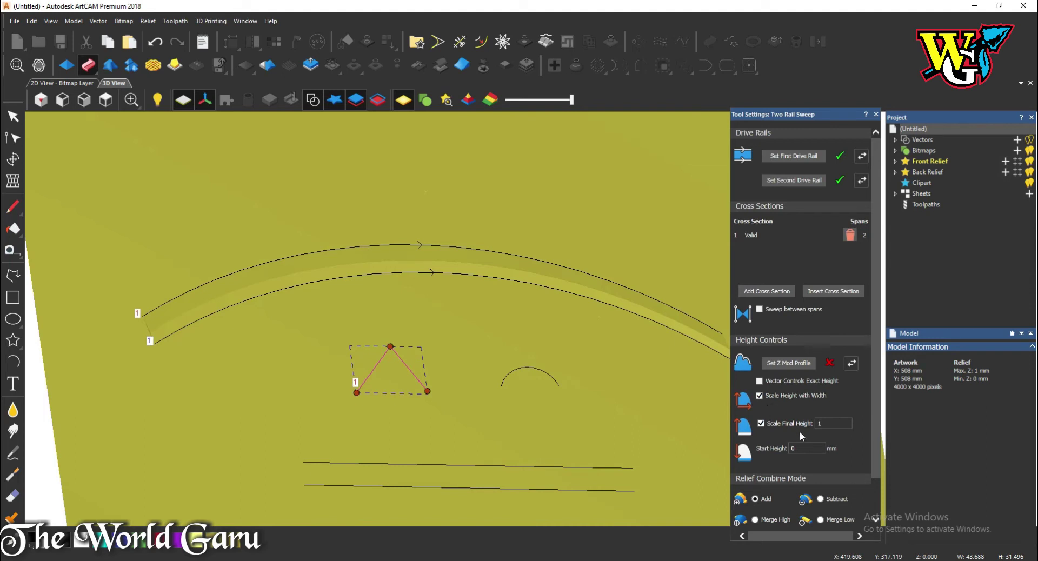
left_click(831, 423)
type("10")
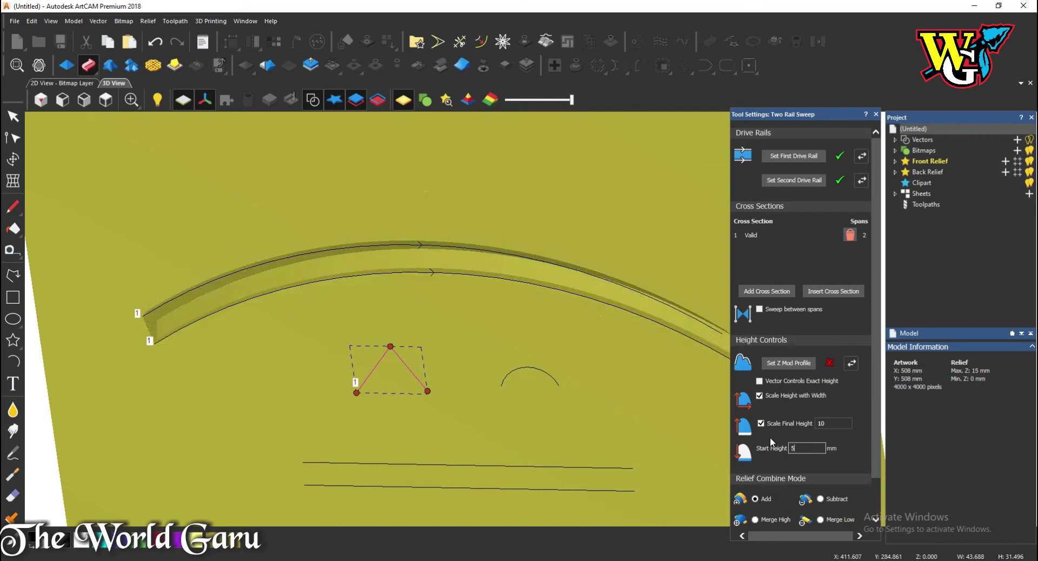
Inspect the raised base and scaled height of the sweep along the rails, and review the relief combine modes.
scroll(168, 334, "up", 3)
scroll(169, 331, "up", 2)
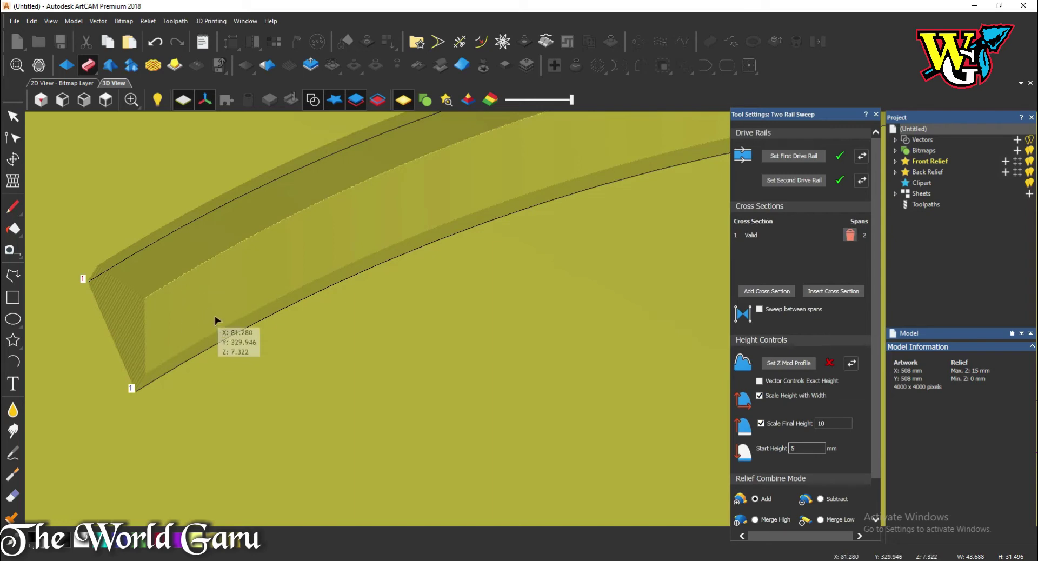
scroll(215, 318, "down", 5)
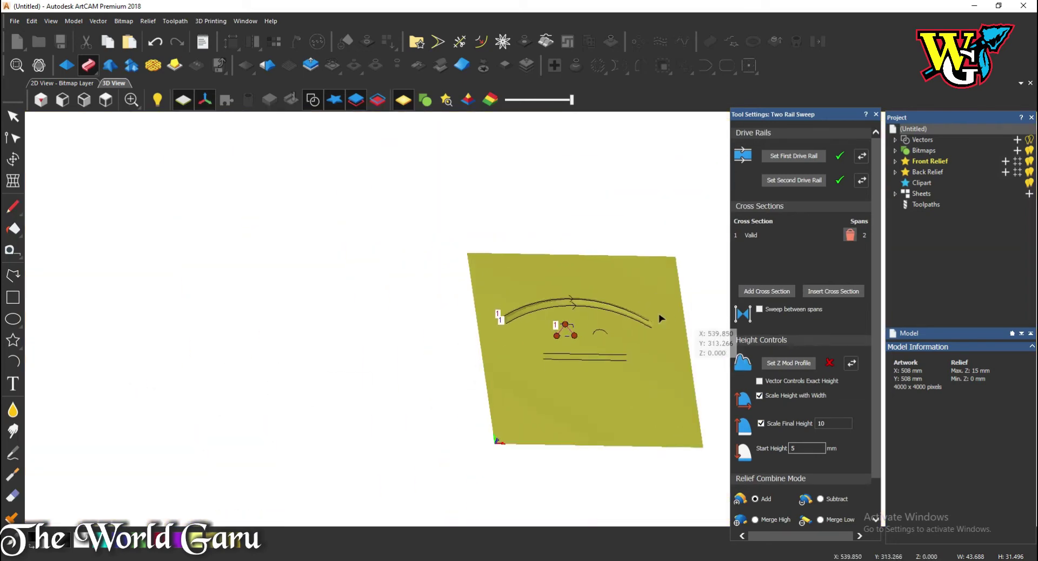
scroll(660, 318, "up", 5)
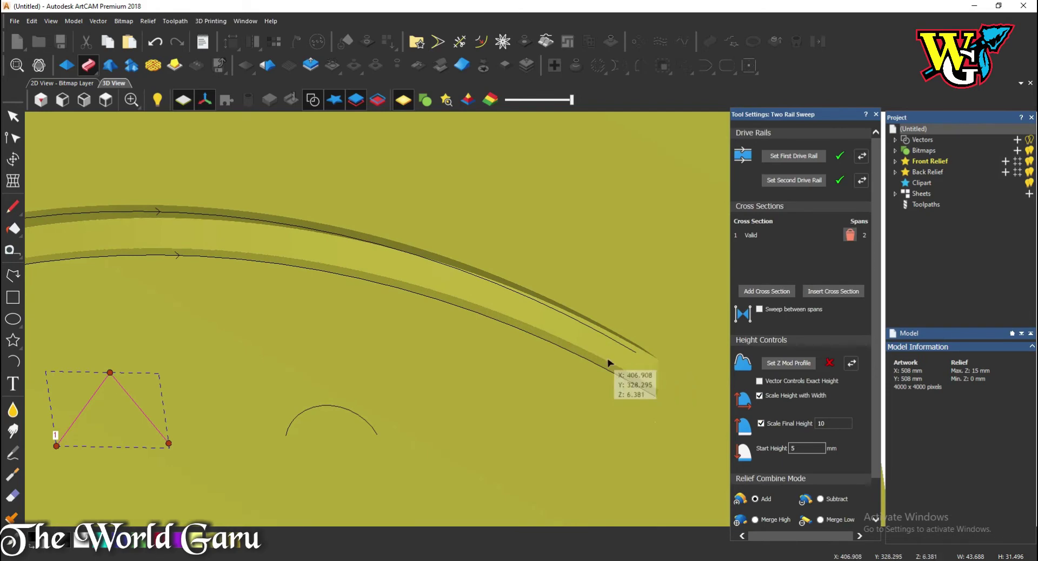
scroll(595, 375, "down", 3)
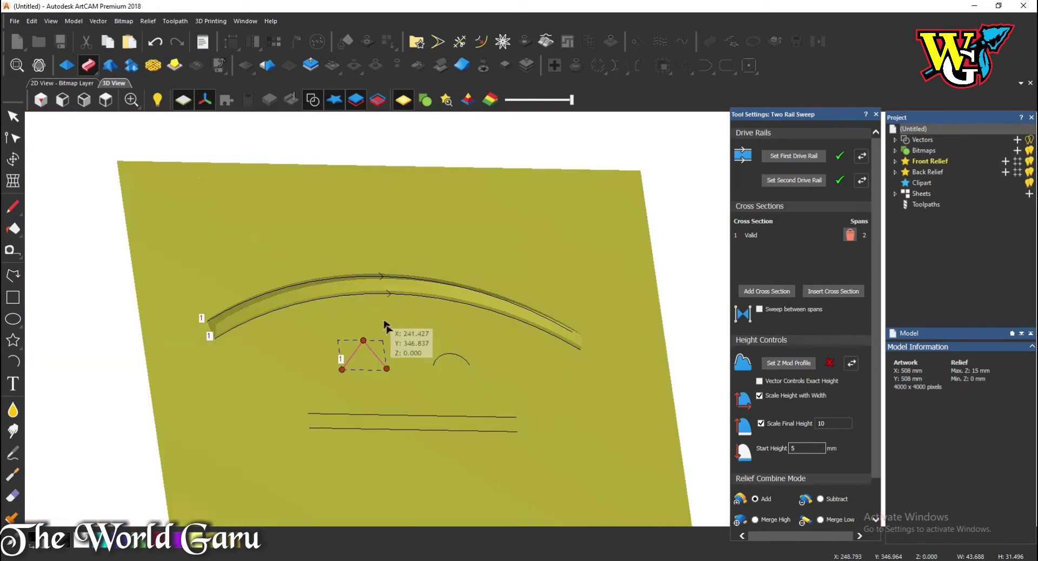
scroll(364, 341, "up", 1)
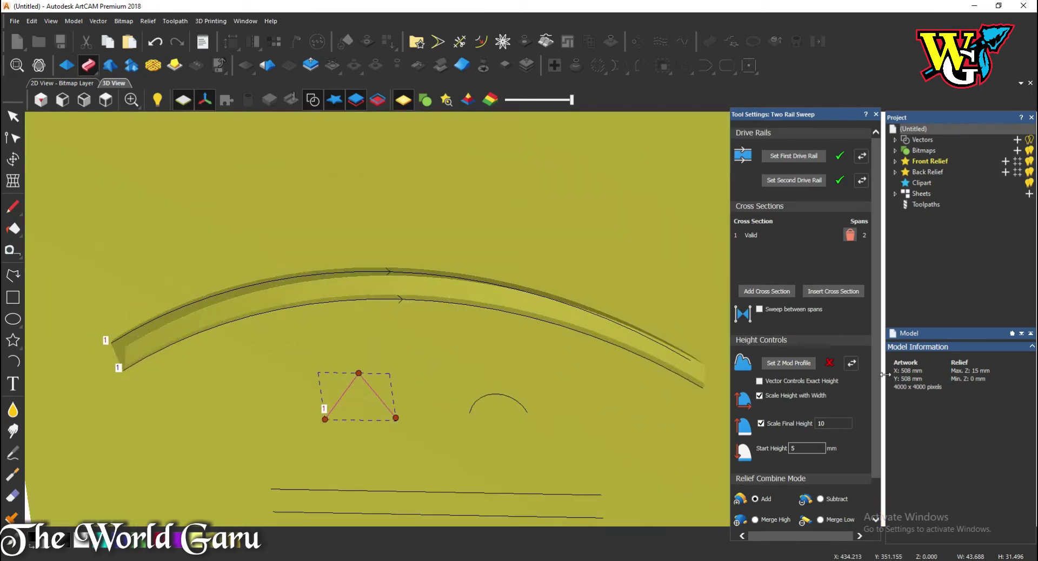
scroll(825, 417, "down", 2)
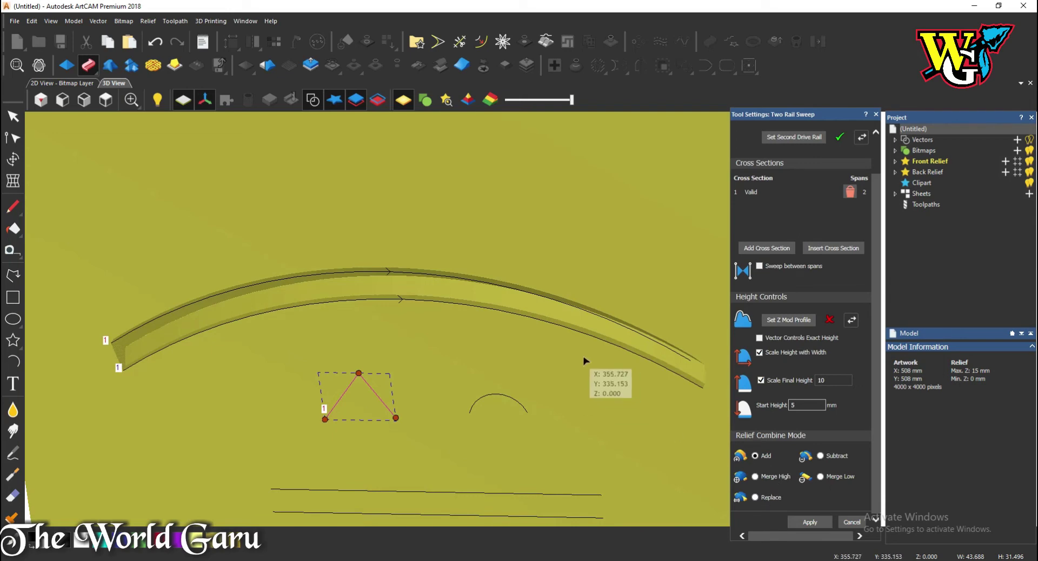
left_click_drag(586, 361, 622, 411)
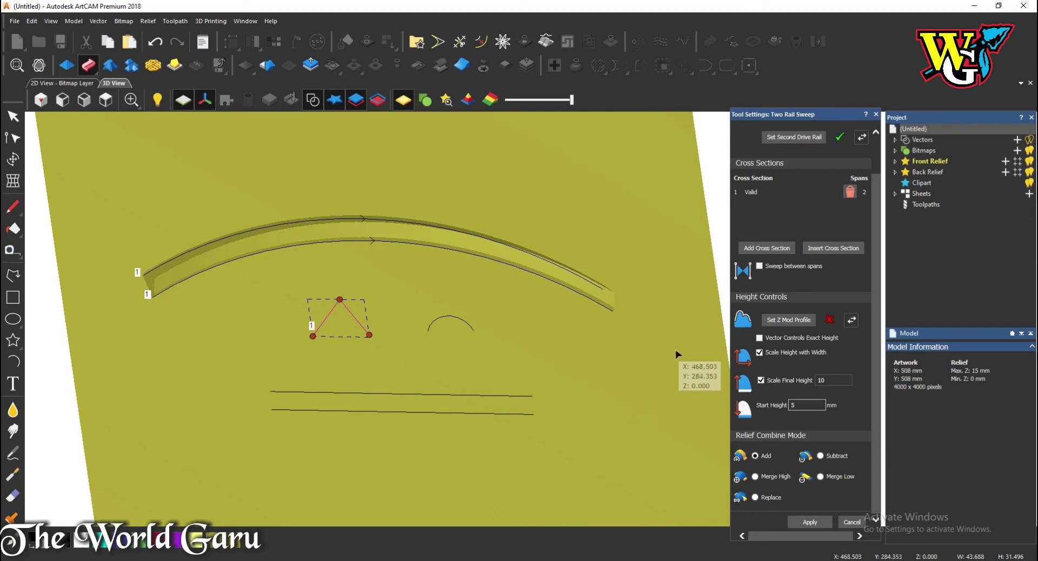
Examine the inverted-V sweep's cross section and raised base from the front, side and top.
left_click(578, 352)
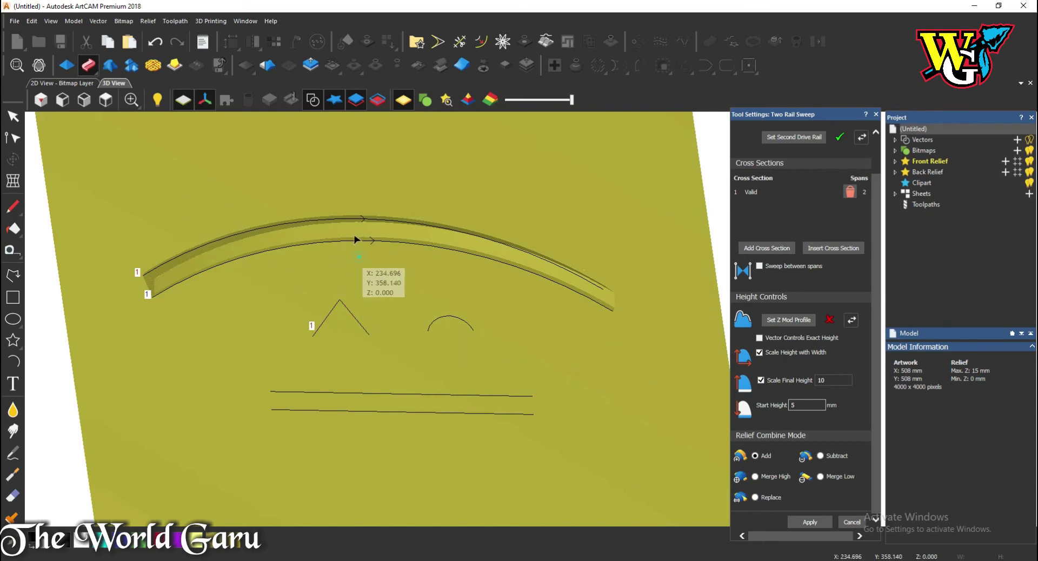
left_click(343, 185)
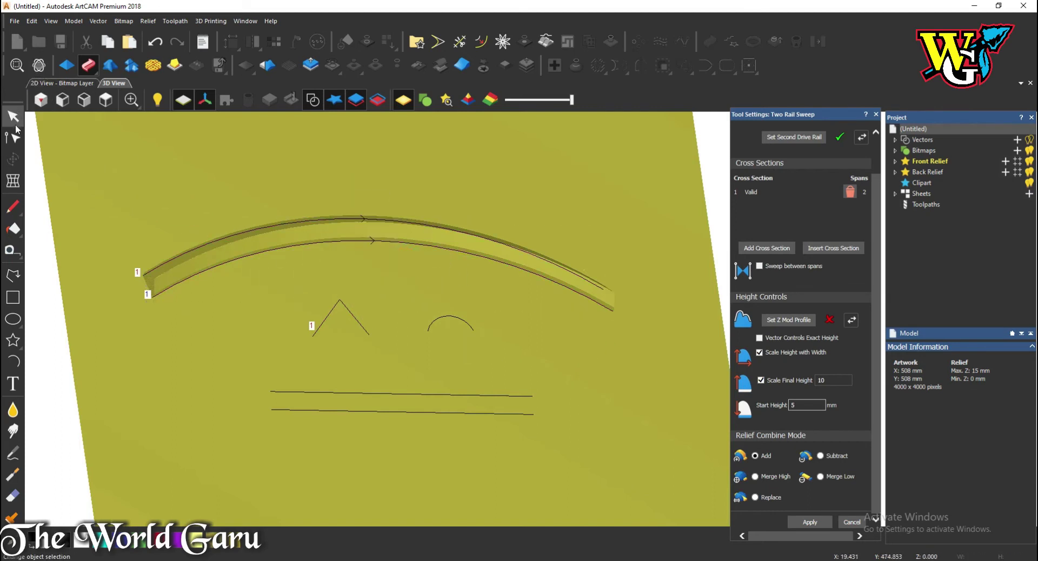
left_click(85, 100)
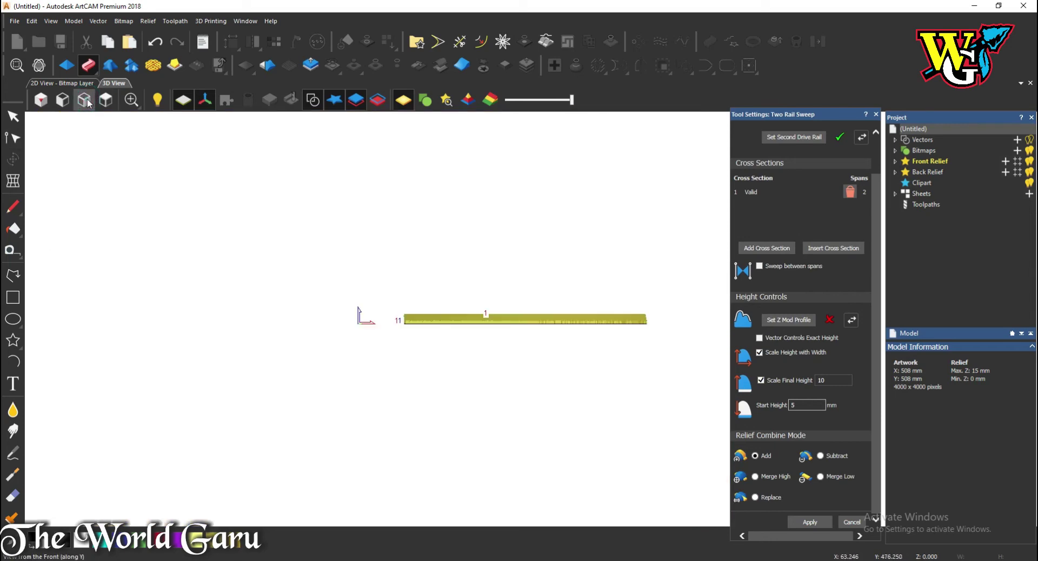
left_click(106, 101)
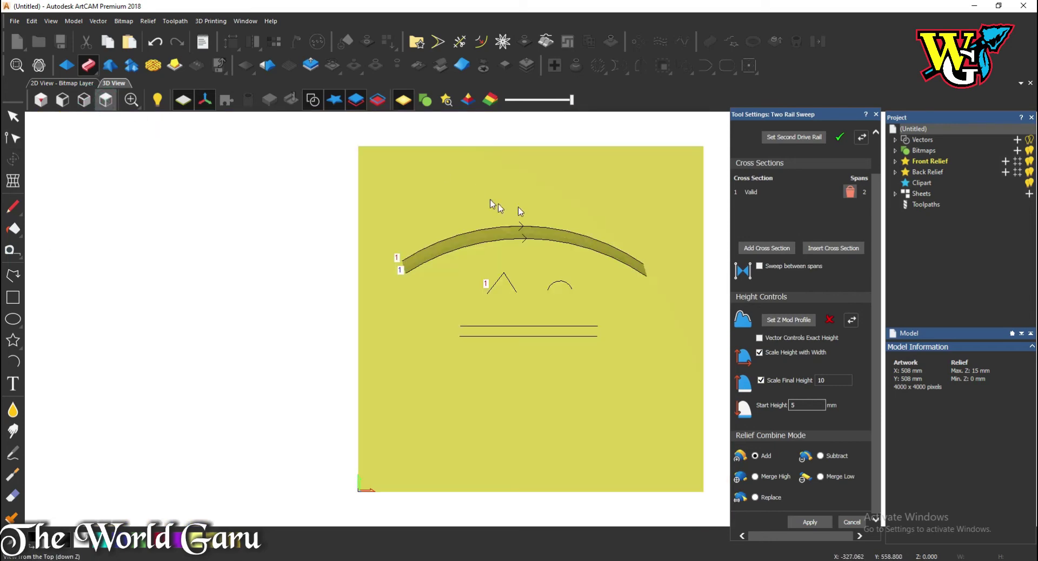
scroll(492, 204, "up", 5)
left_click_drag(57, 103, 439, 303)
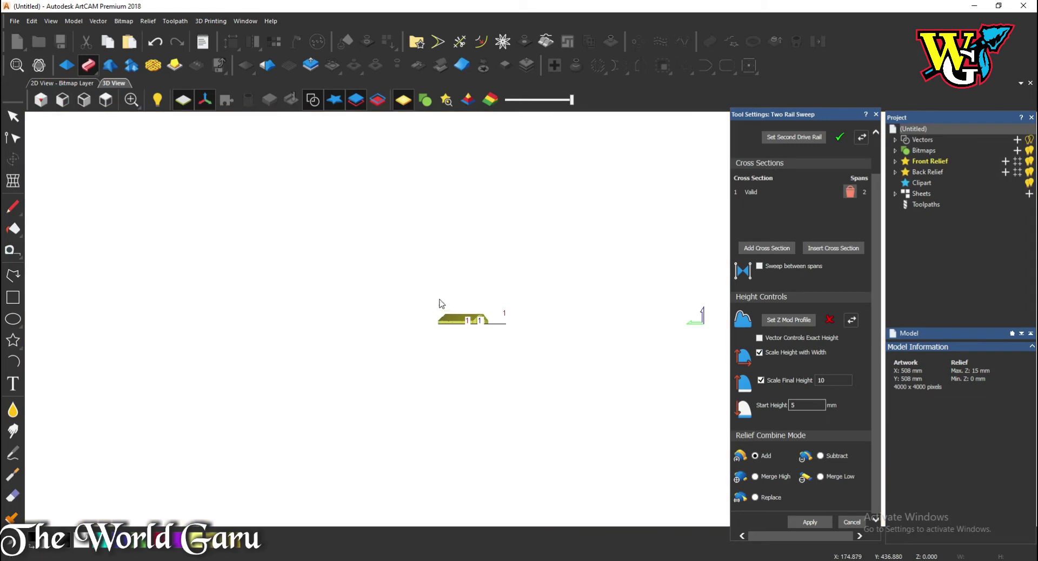
scroll(440, 302, "up", 6)
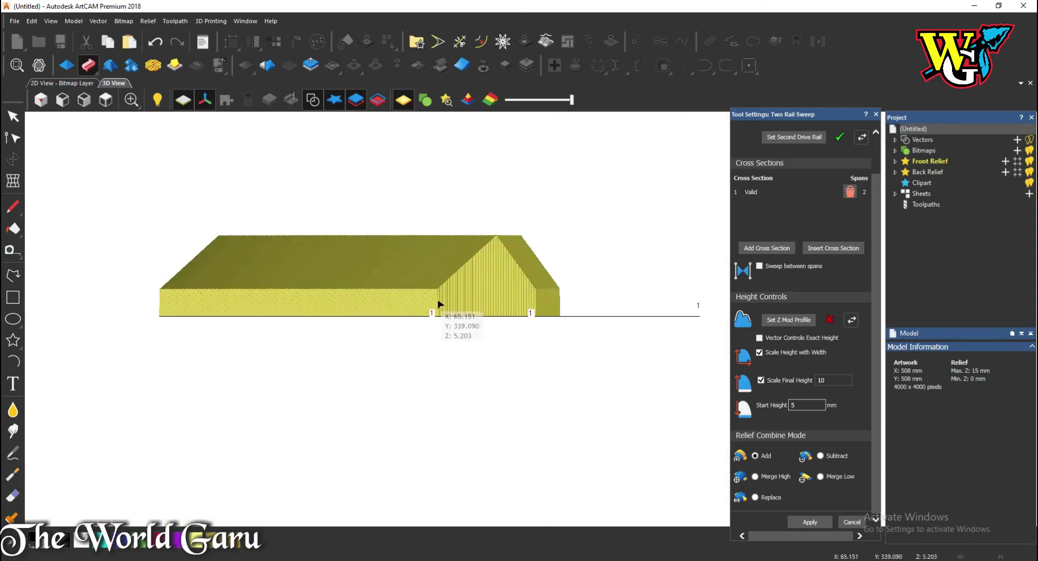
left_click(61, 100)
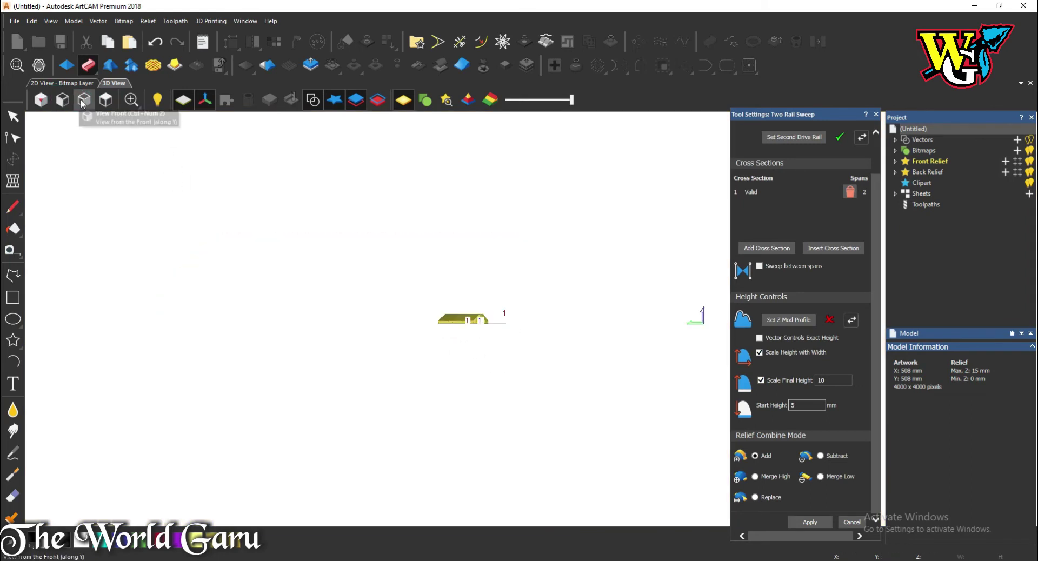
left_click(84, 102)
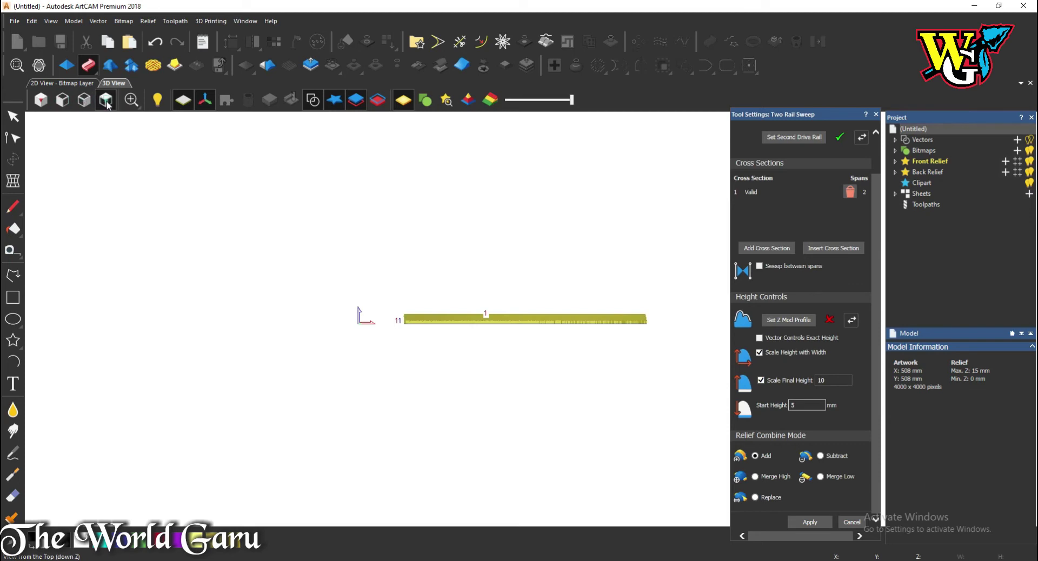
left_click(107, 102)
scroll(491, 251, "up", 4)
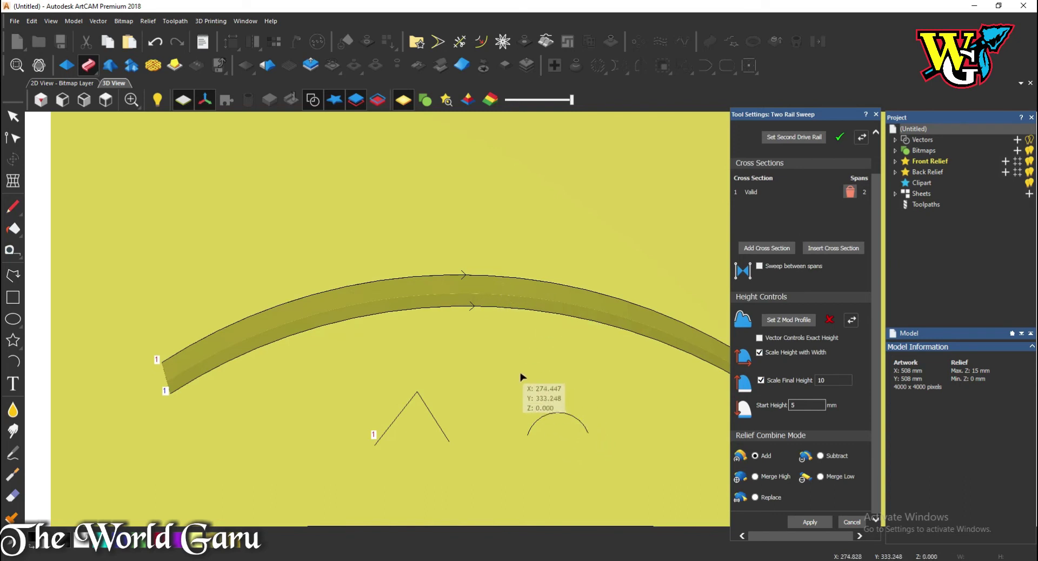
Cancel the current two rail sweep without applying it to the relief.
left_click(13, 117)
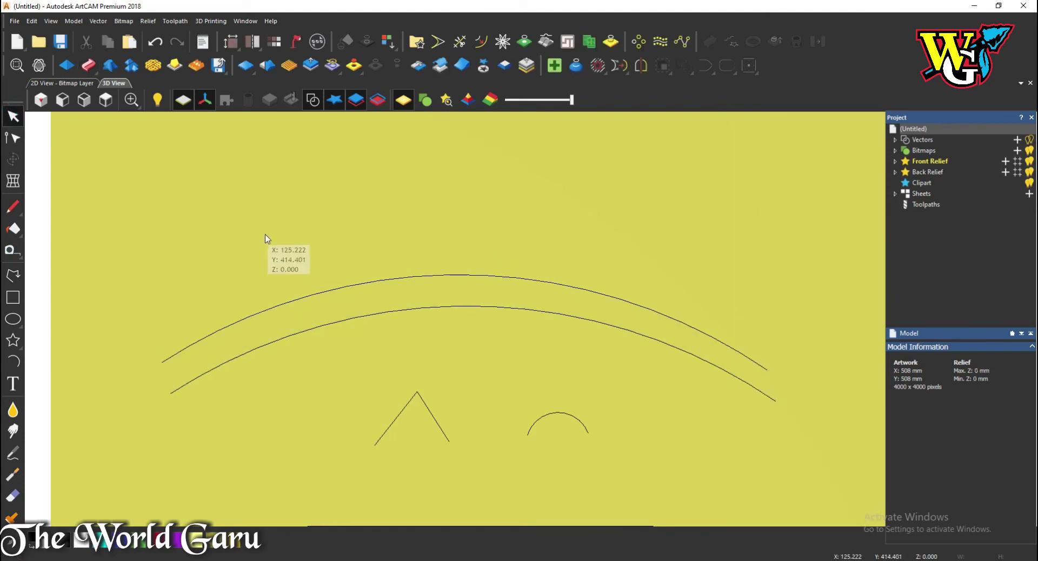
scroll(536, 271, "down", 1)
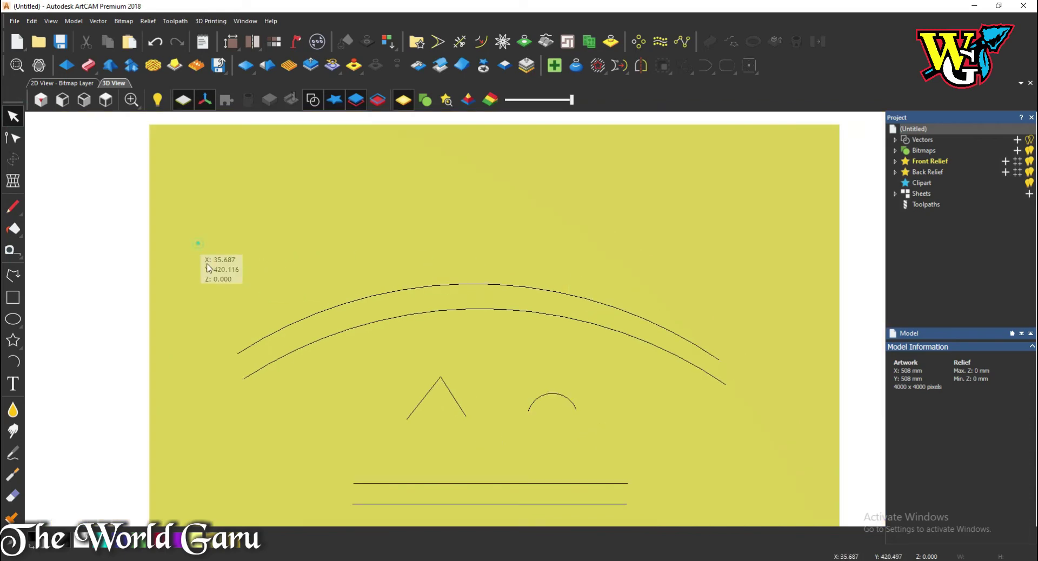
left_click_drag(198, 246, 312, 167)
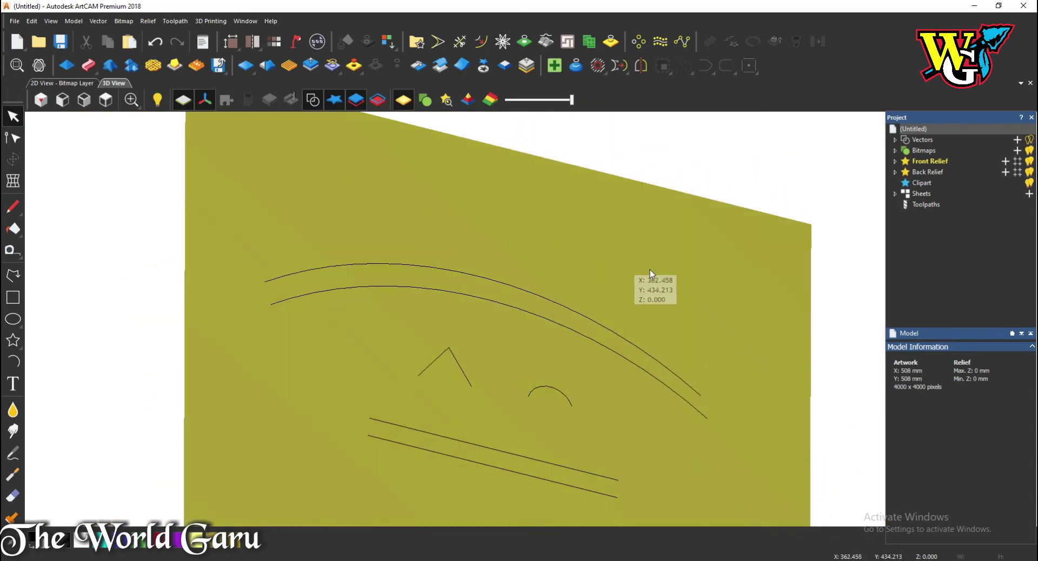
scroll(651, 265, "up", 3)
scroll(558, 260, "down", 3)
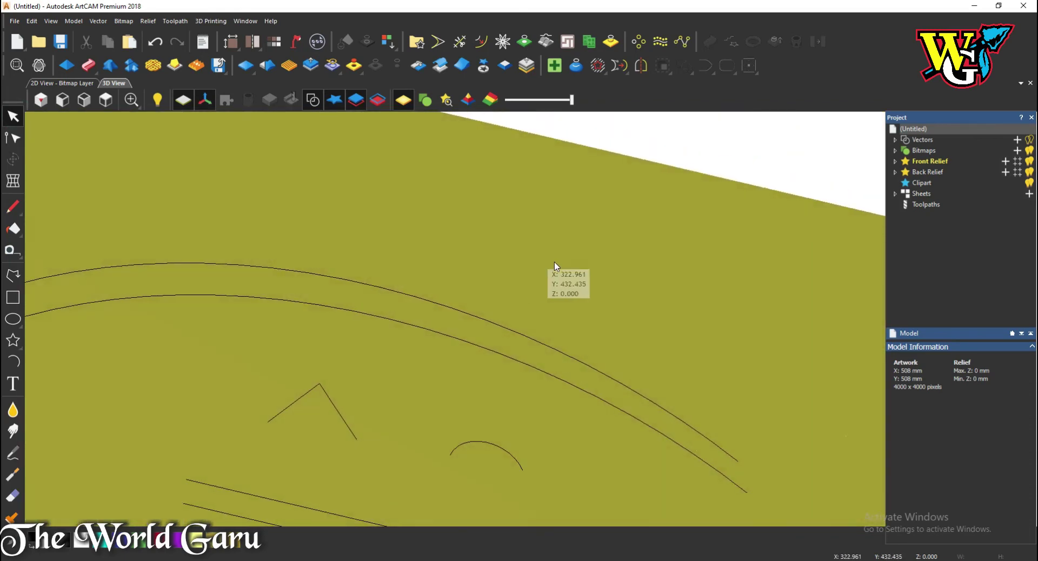
Select the two long arc vectors and restart the Two Rail Sweep with them as drive rails.
left_click(8, 140)
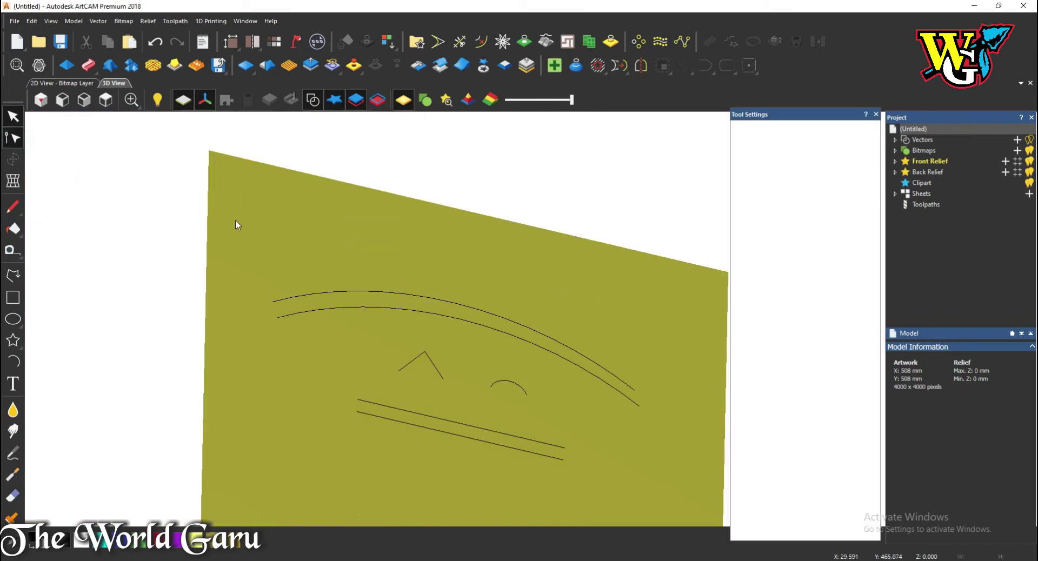
left_click_drag(232, 208, 666, 419)
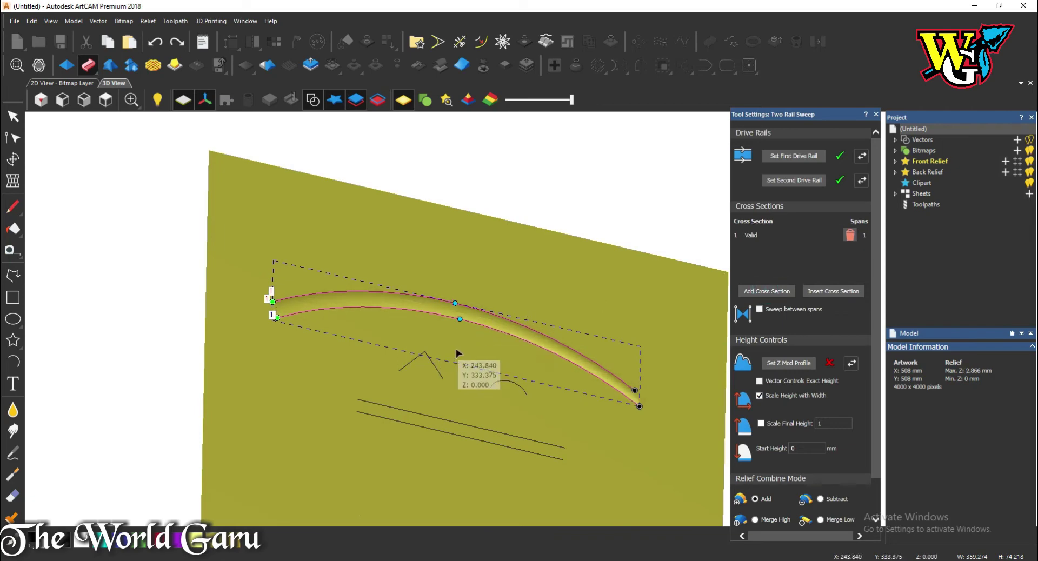
left_click(876, 114)
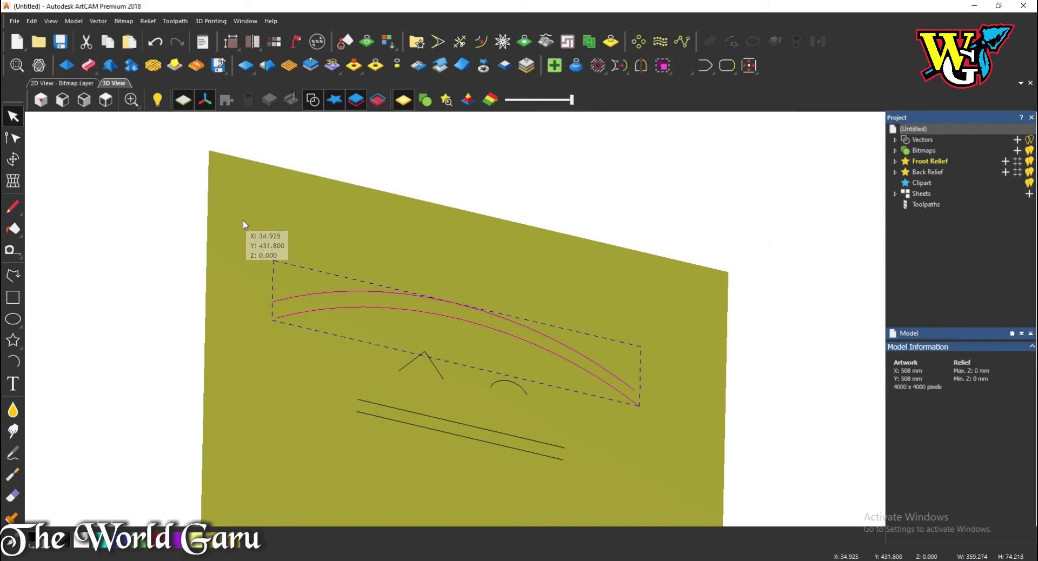
left_click(89, 66)
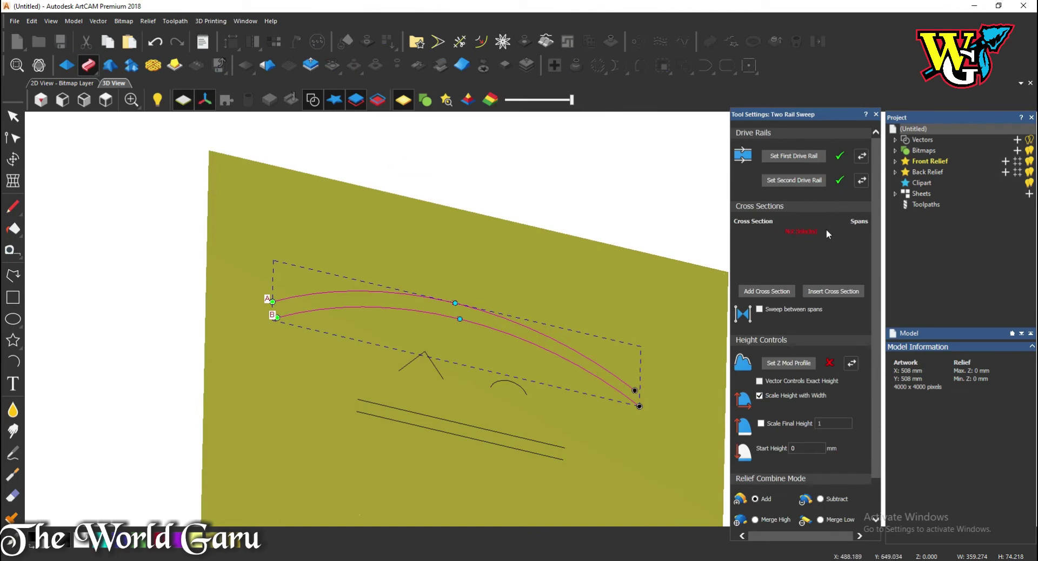
Select the inverted-V vector below the arc rails and add it as the first cross section of the restarted sweep.
scroll(495, 319, "up", 3)
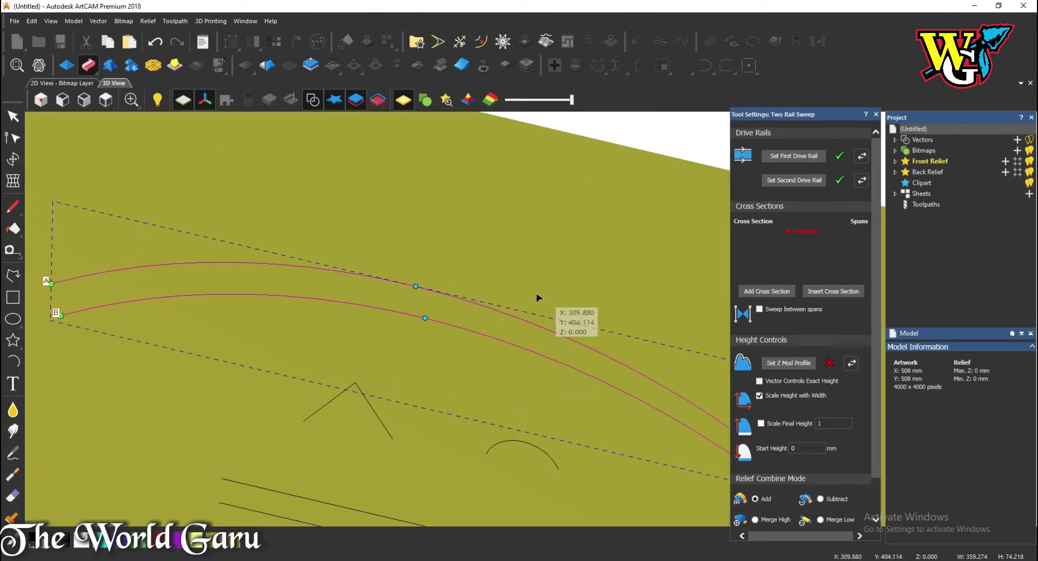
scroll(538, 297, "down", 1)
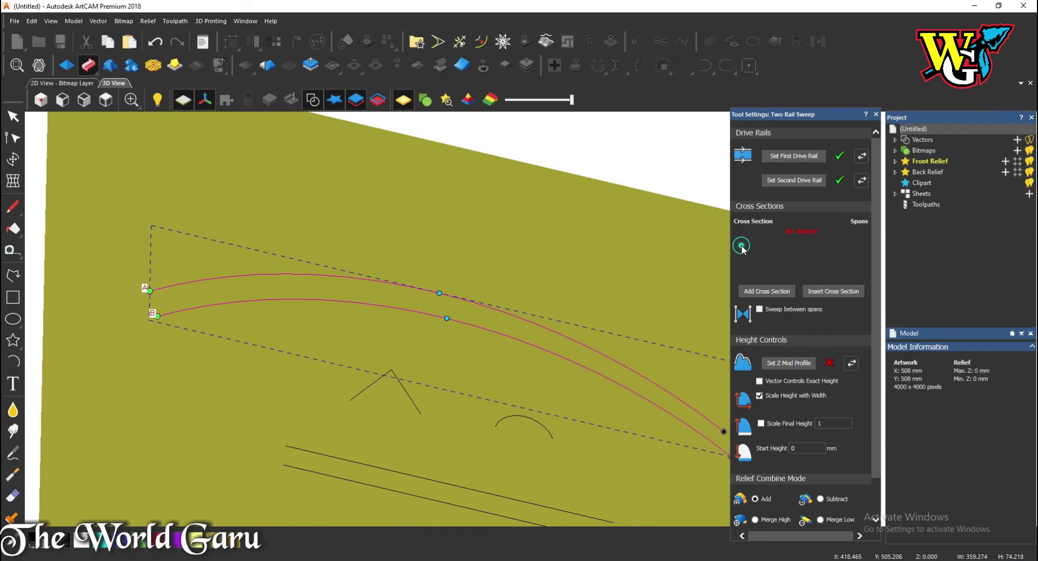
left_click(481, 343)
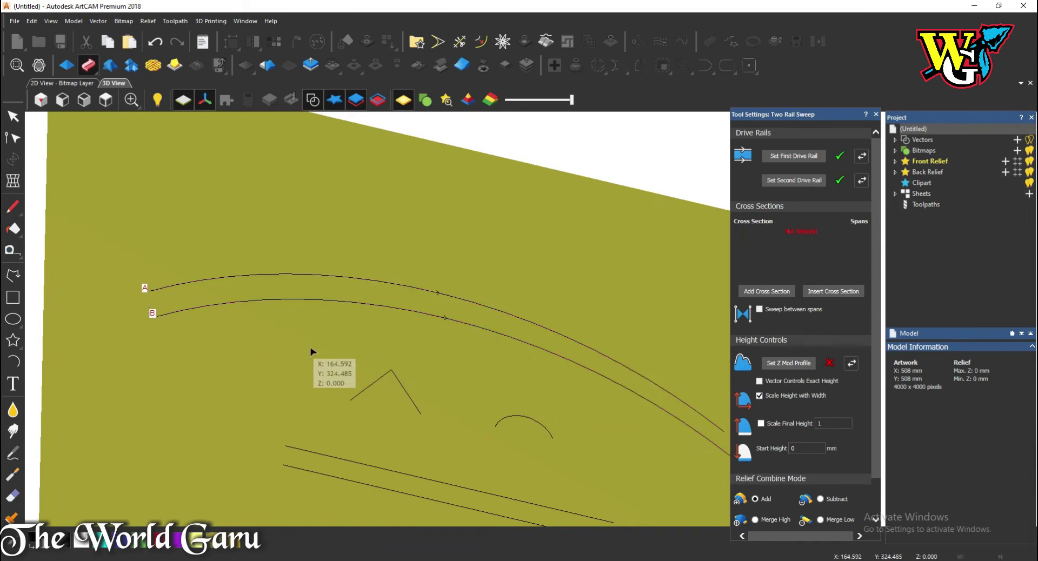
left_click_drag(311, 349, 454, 429)
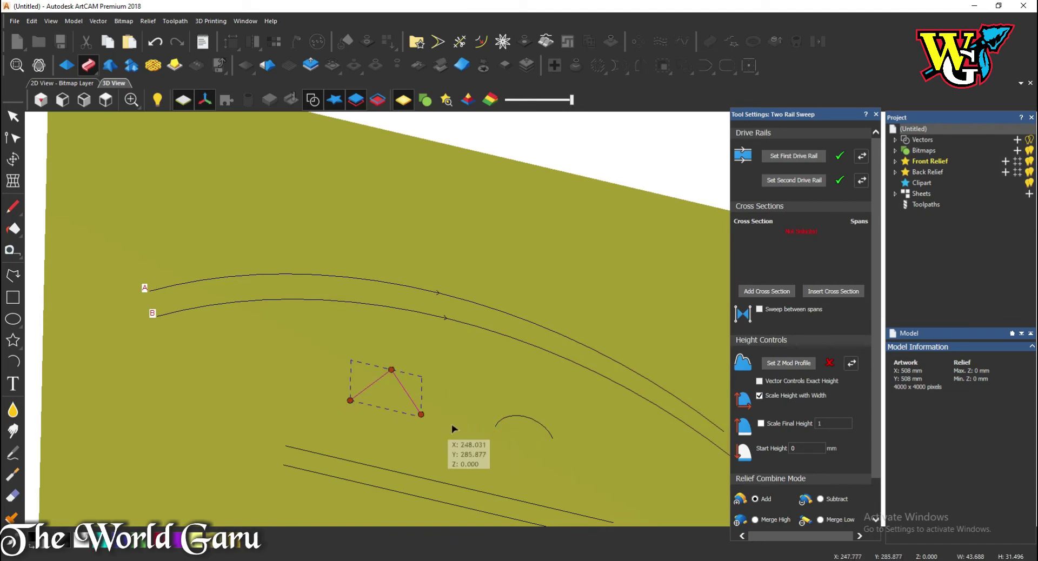
left_click(770, 291)
scroll(312, 296, "up", 2)
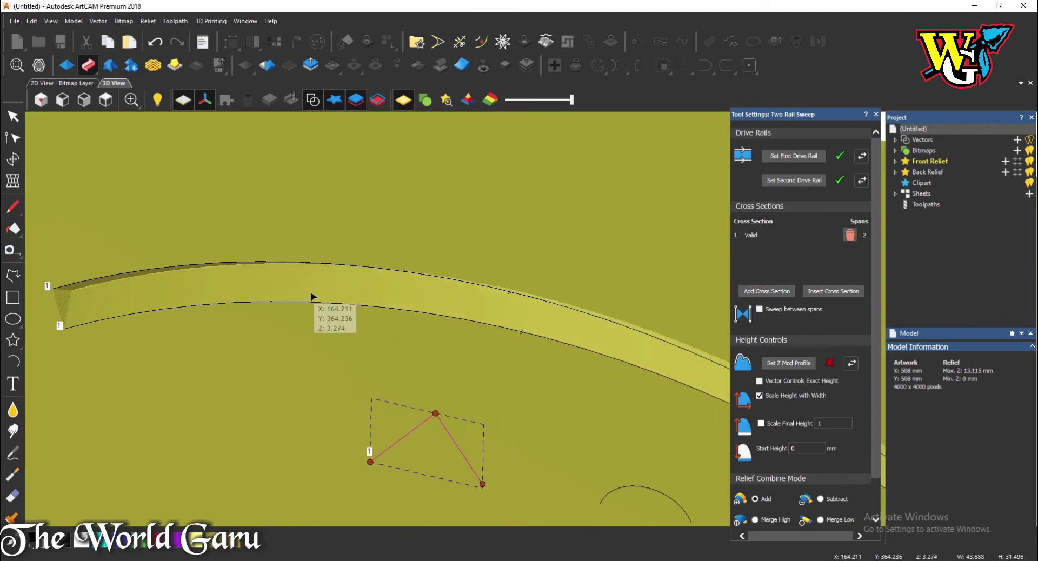
scroll(179, 284, "down", 3)
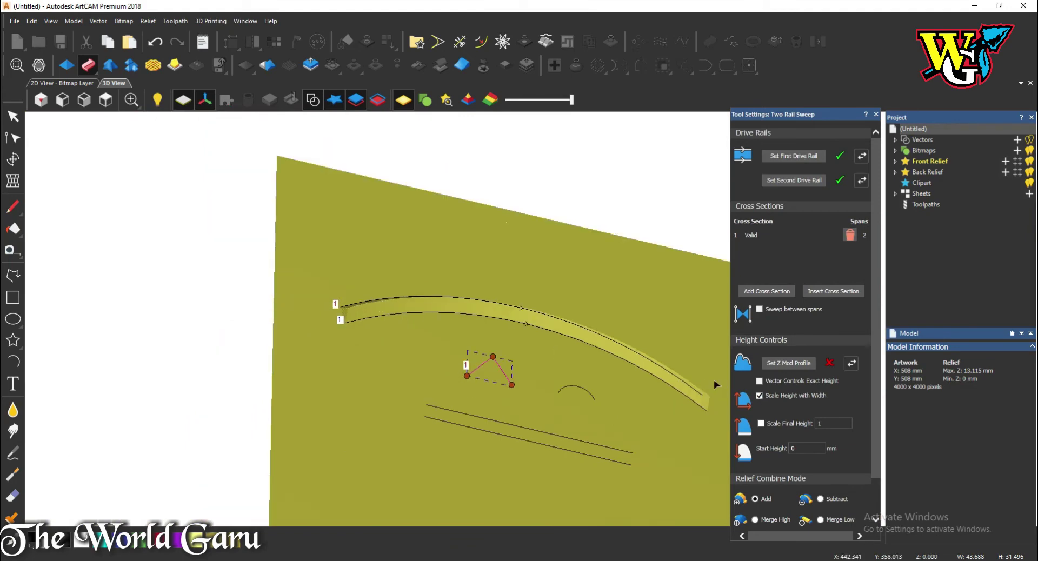
Scale the sweep's final height to 15 and set its start height to 5 mm.
left_click(795, 424)
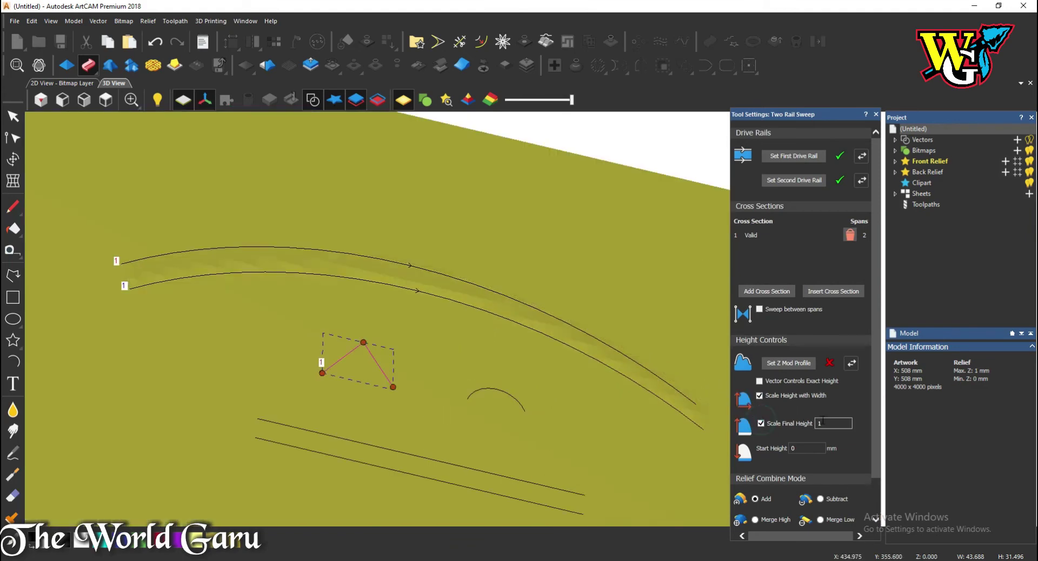
type("5")
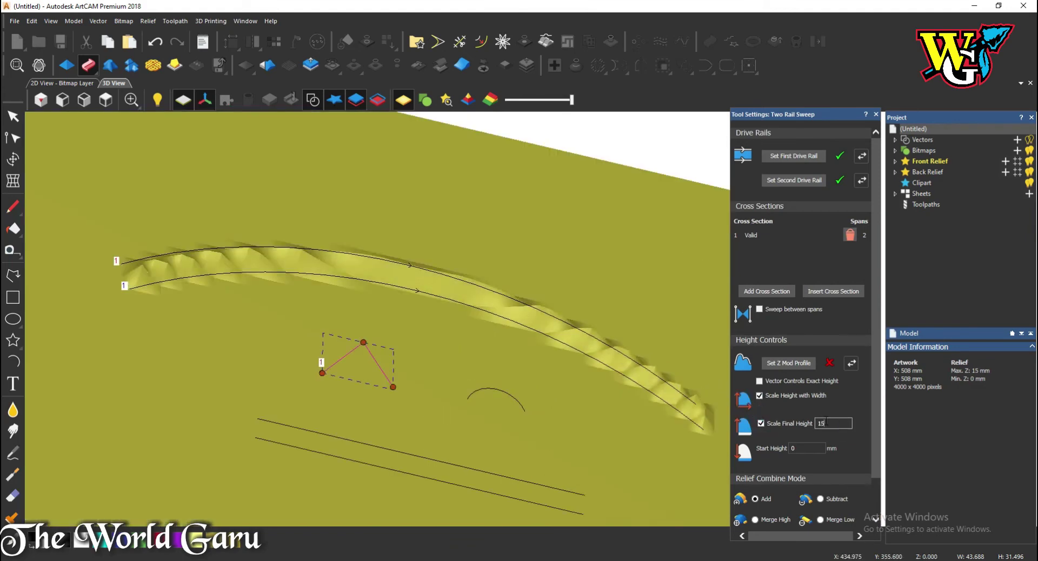
left_click(805, 448)
key("BackSpace")
type("5")
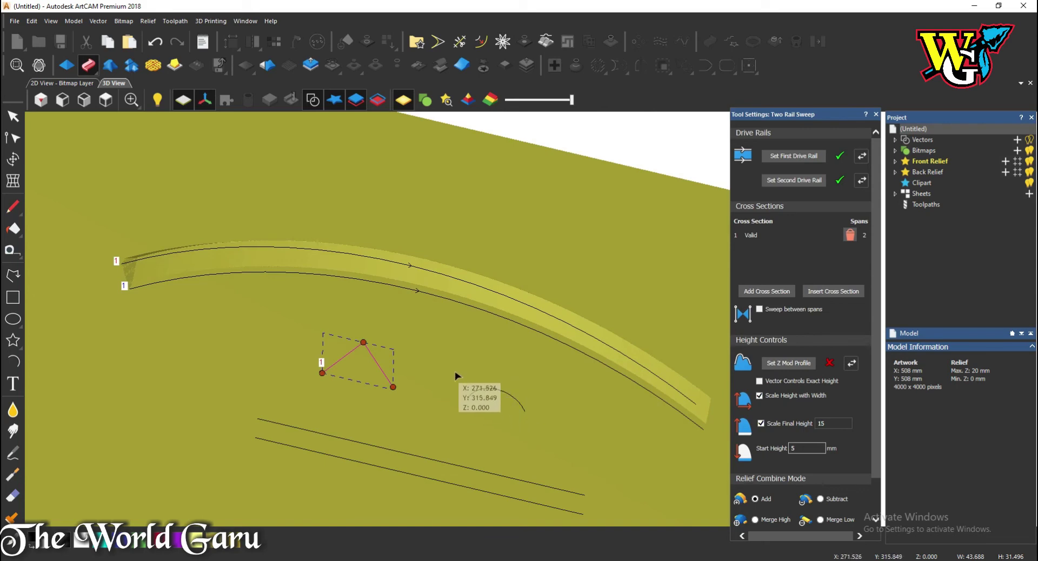
Add the small arc profile as the second cross section and check the profile shape at both ends of the sweep.
left_click_drag(455, 371, 543, 424)
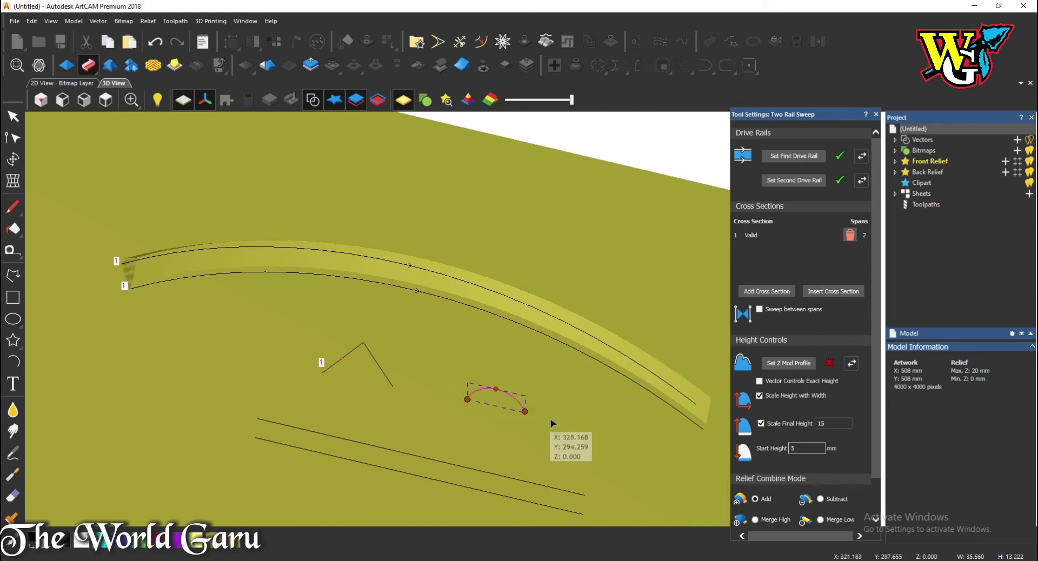
left_click(788, 291)
scroll(686, 387, "up", 5)
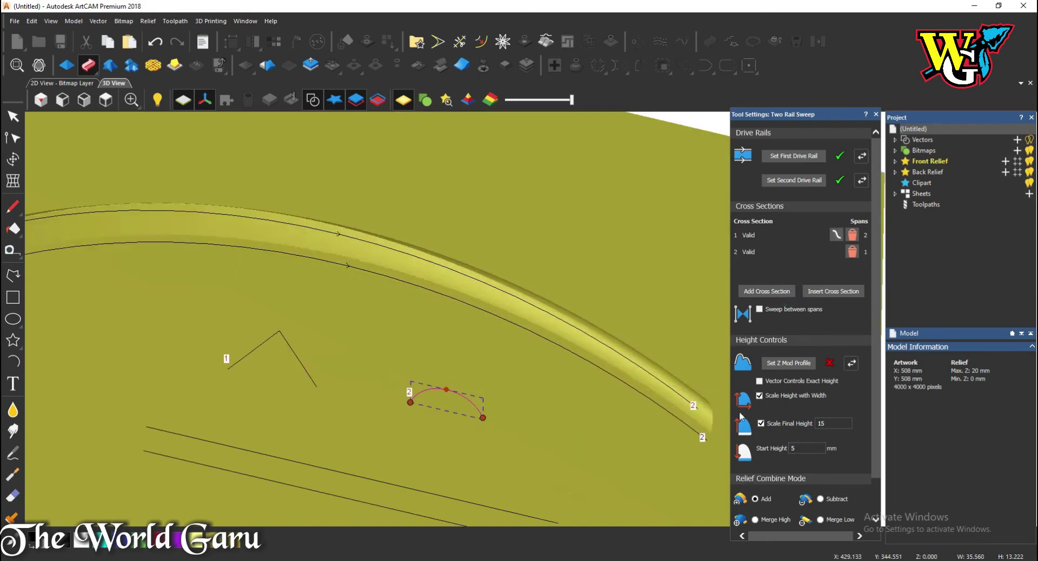
scroll(685, 388, "down", 6)
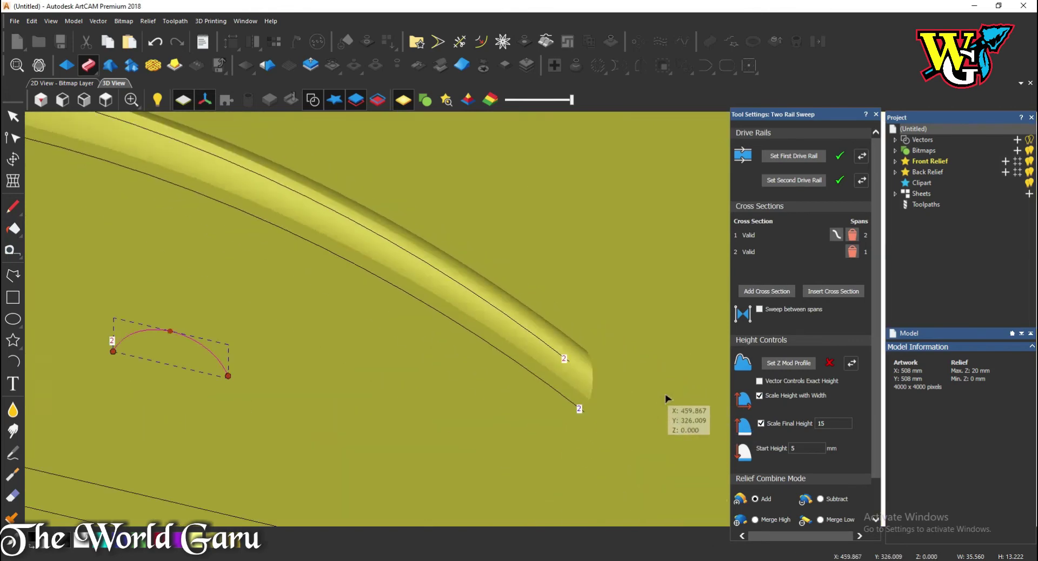
scroll(216, 244, "up", 6)
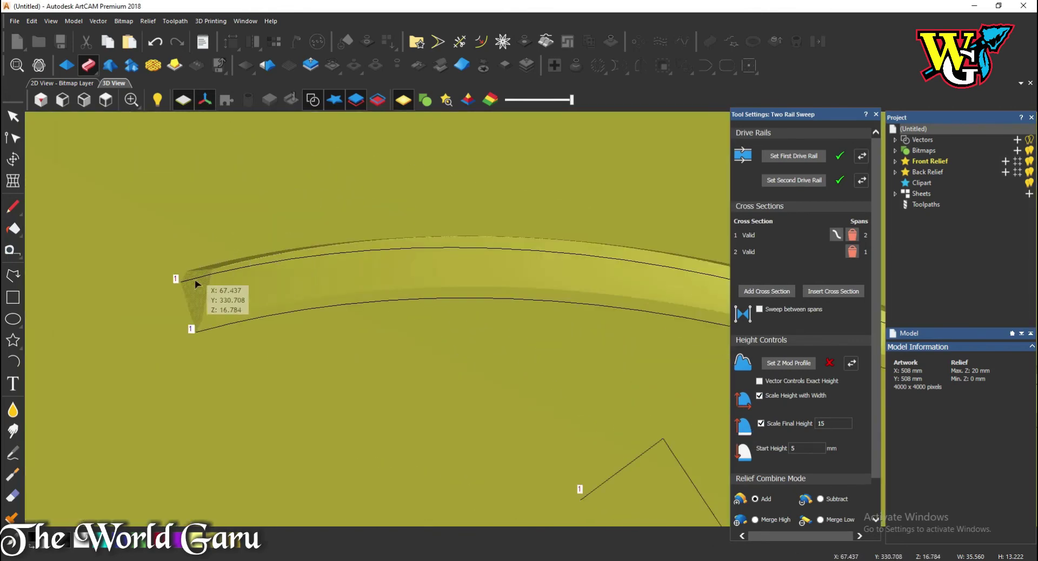
scroll(194, 279, "down", 5)
scroll(657, 383, "up", 5)
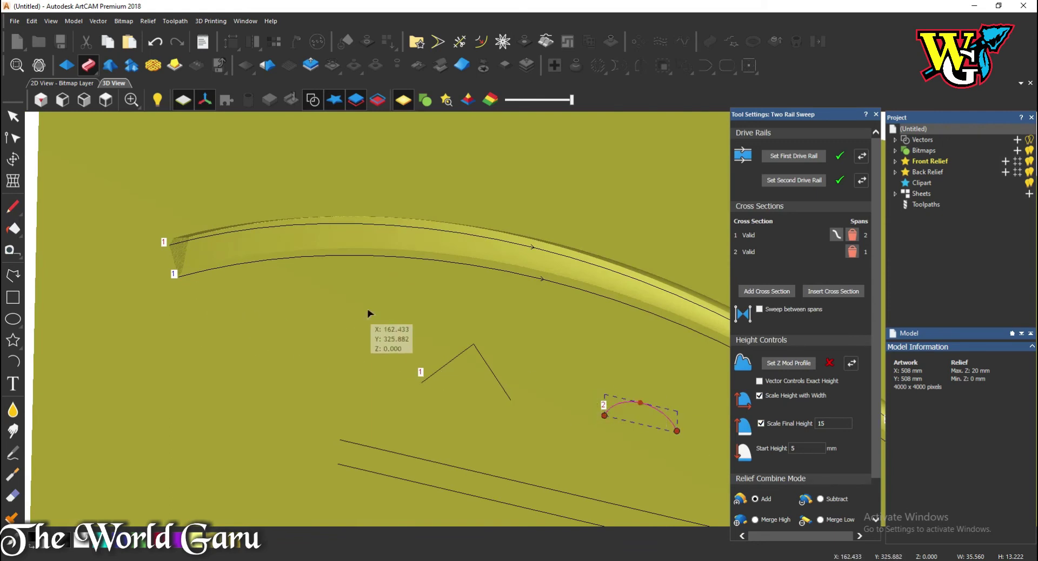
left_click_drag(244, 238, 691, 415)
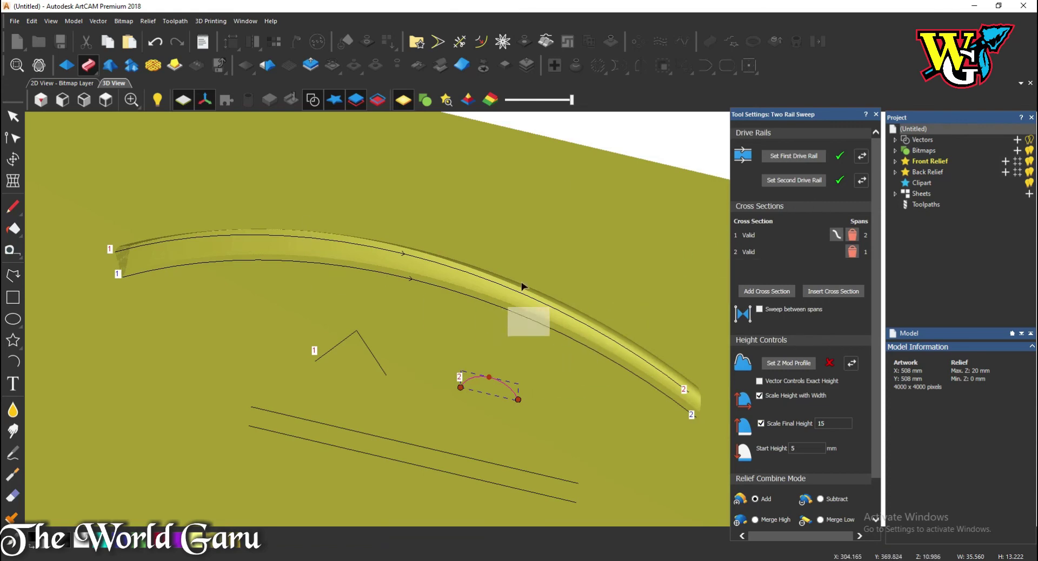
Try to assign the small arc profile as the first and then the second drive rail.
left_click(797, 156)
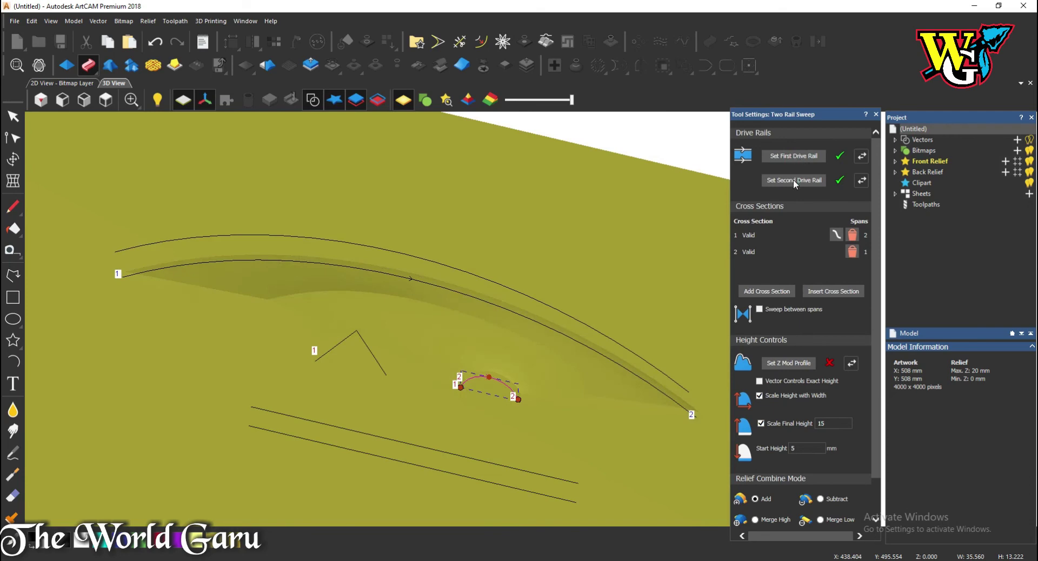
left_click(793, 180)
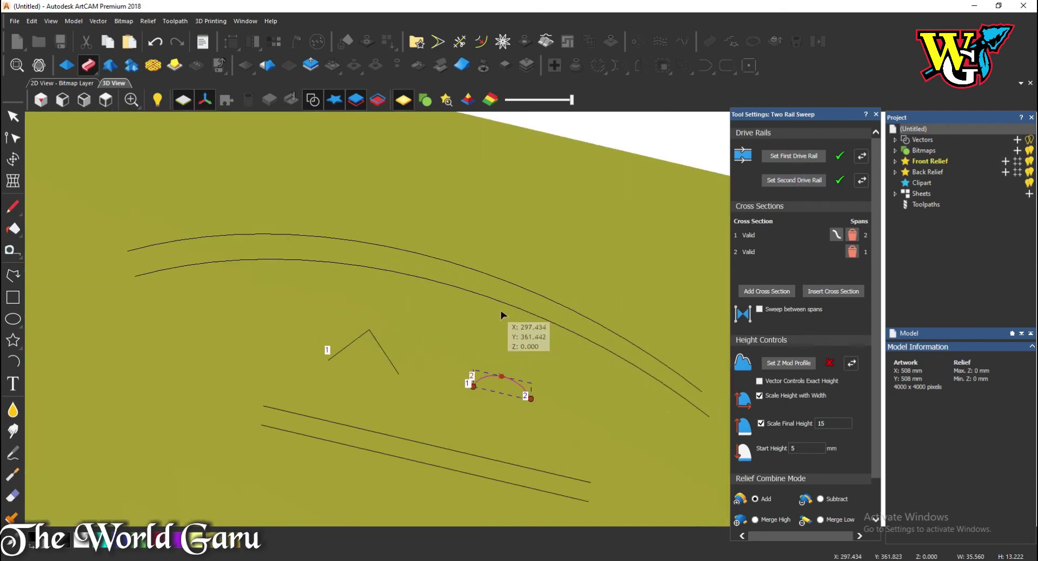
scroll(493, 306, "down", 2)
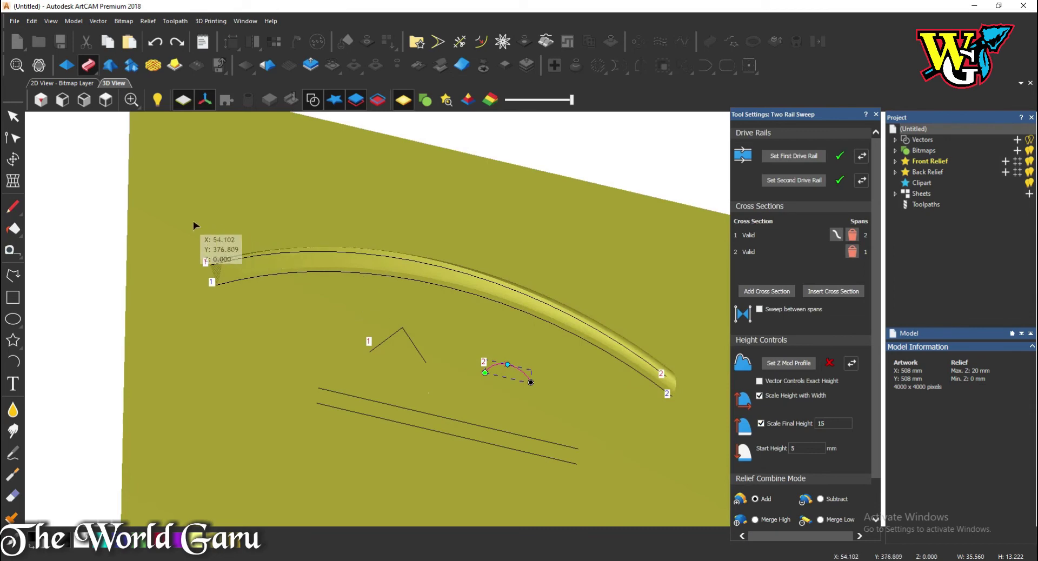
Select both arc rails together and try to assign them as the first and then the second drive rail.
left_click_drag(174, 202, 685, 404)
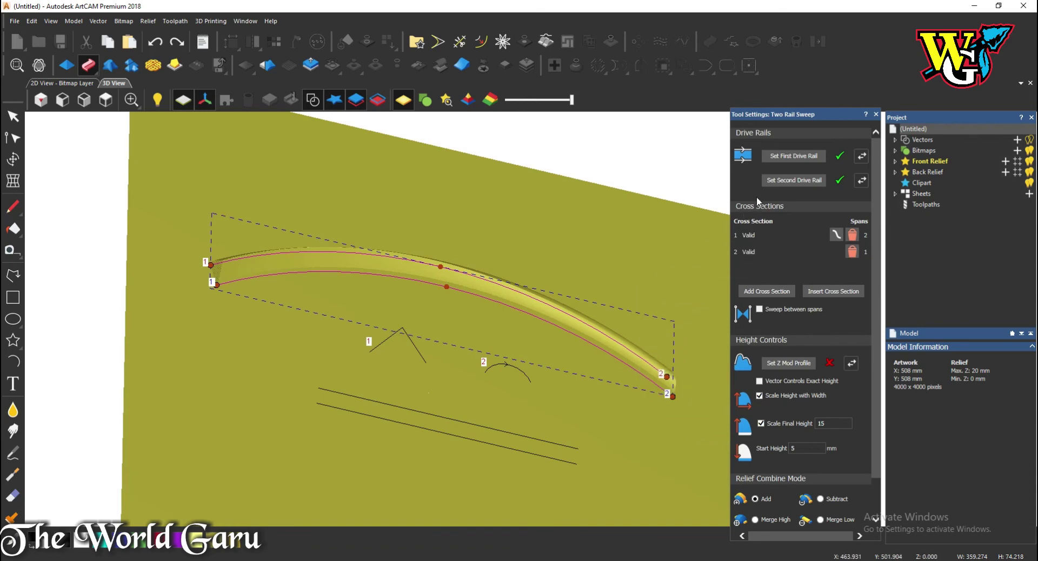
left_click(794, 155)
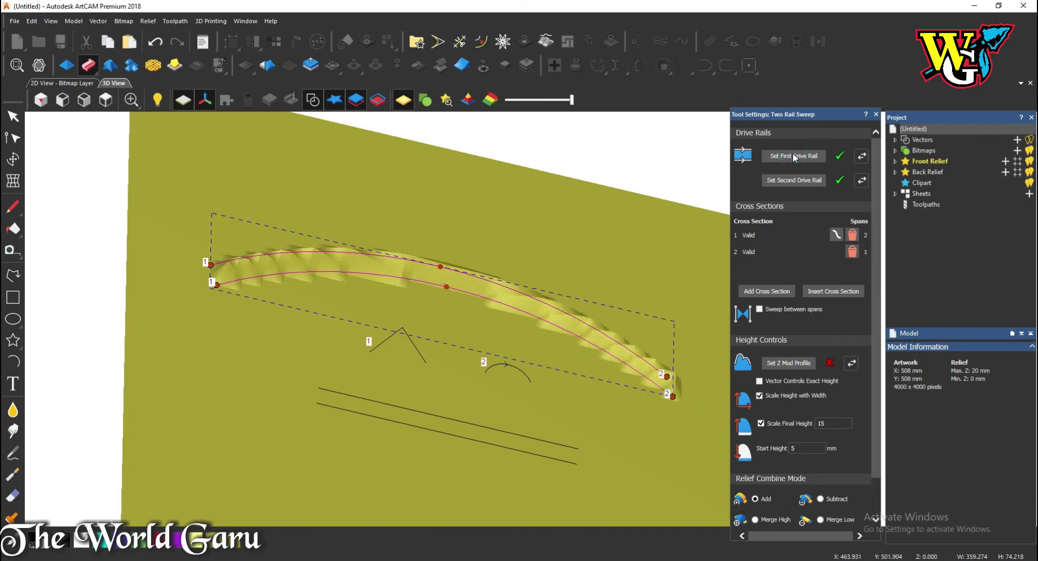
left_click(790, 180)
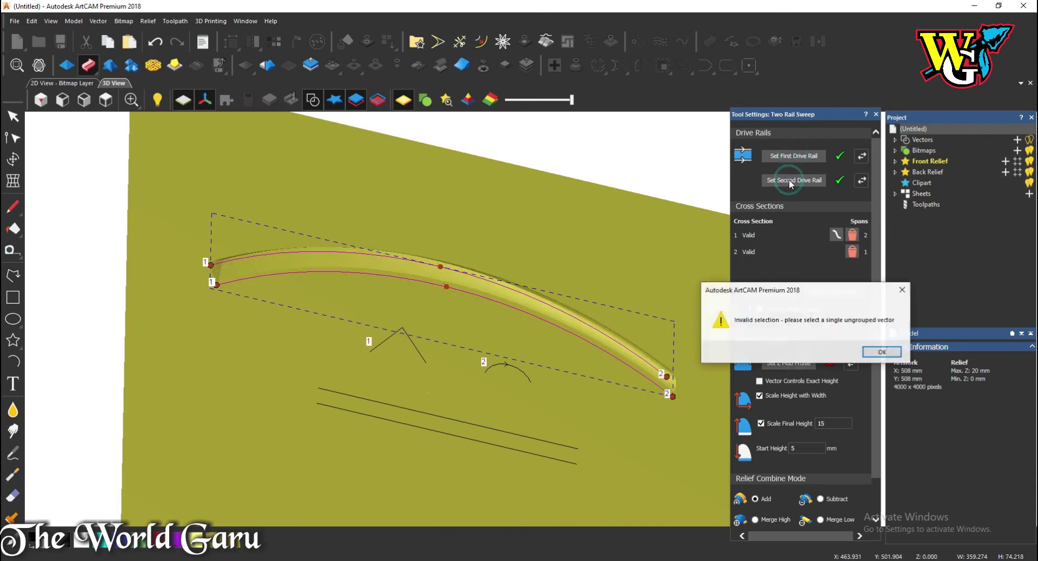
left_click(882, 352)
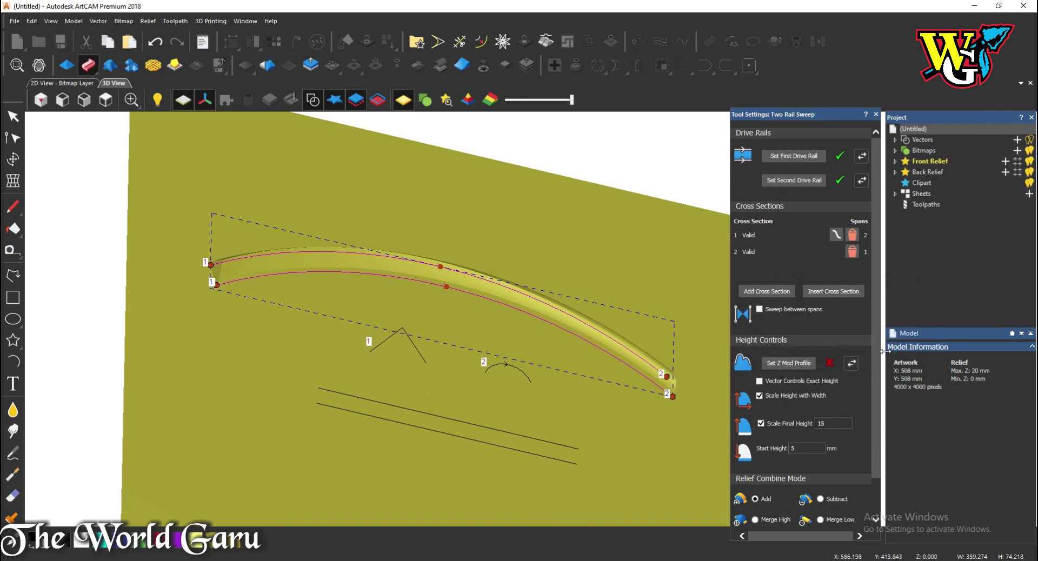
left_click(825, 181)
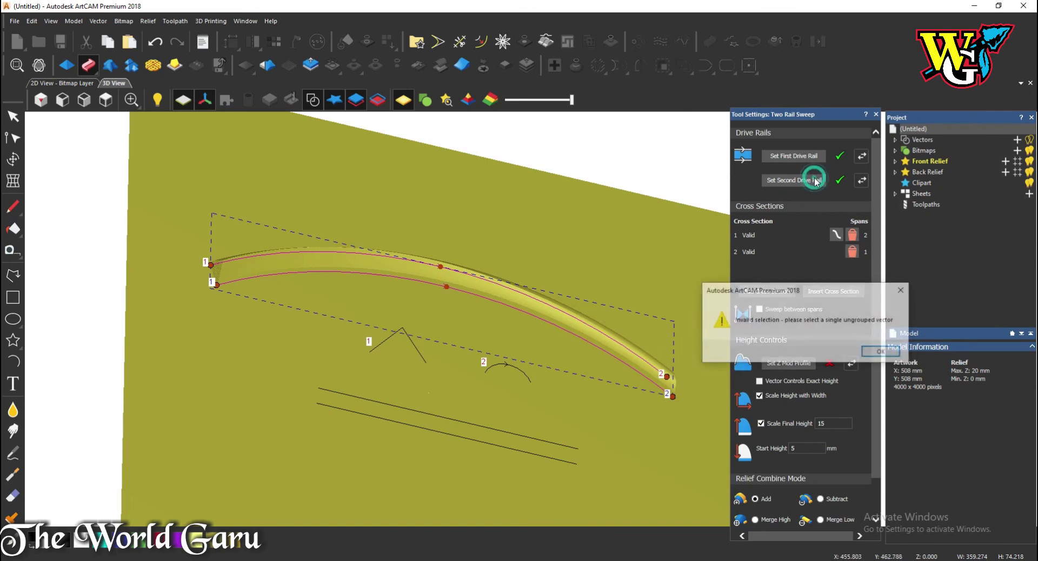
left_click(882, 352)
Reverse the direction of both arc drive rails and inspect the swept profile at both ends.
left_click(862, 181)
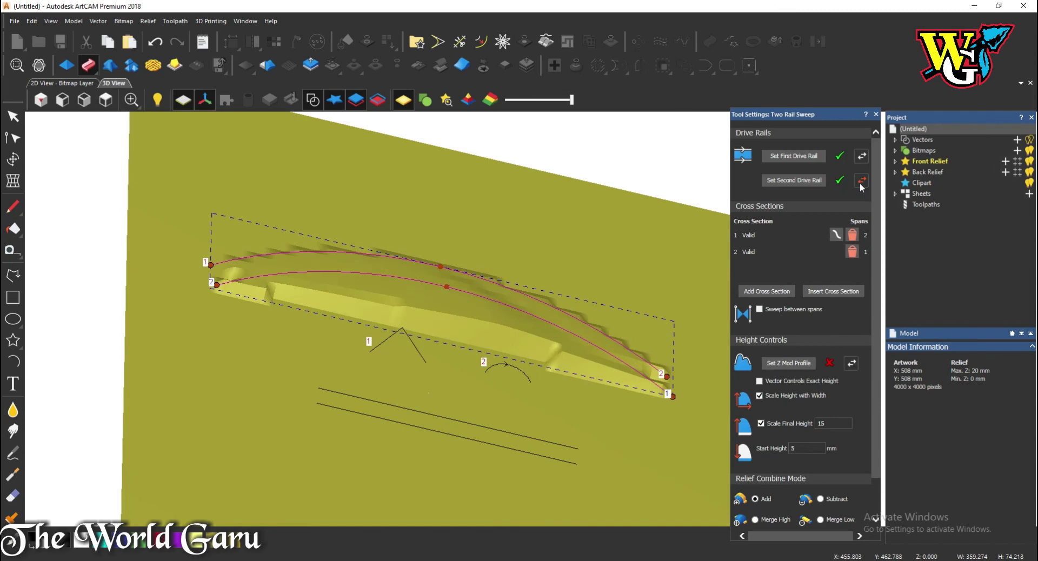
left_click(861, 157)
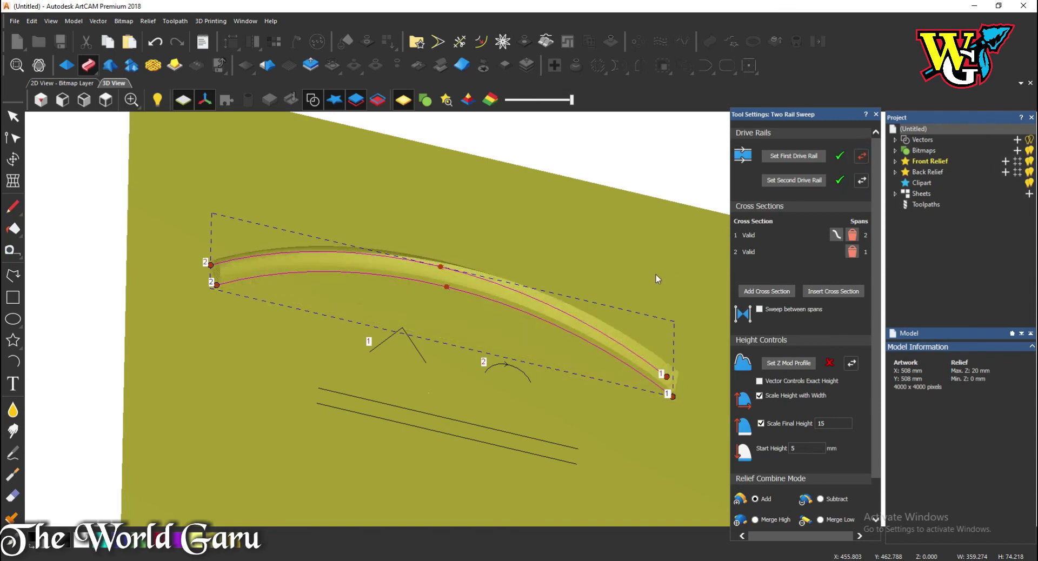
scroll(422, 295, "up", 3)
scroll(496, 331, "down", 5)
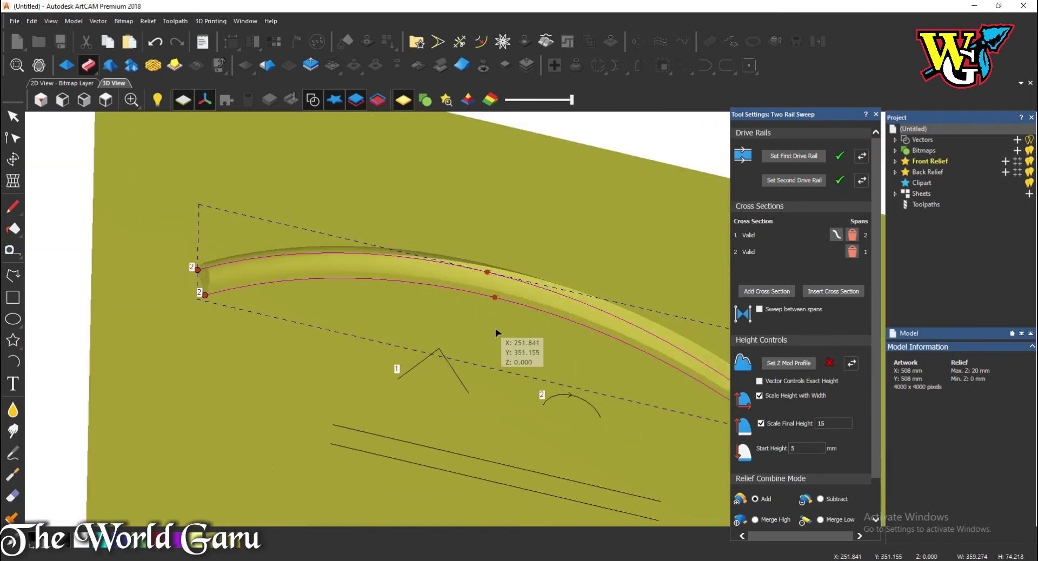
scroll(670, 363, "up", 2)
scroll(686, 379, "up", 2)
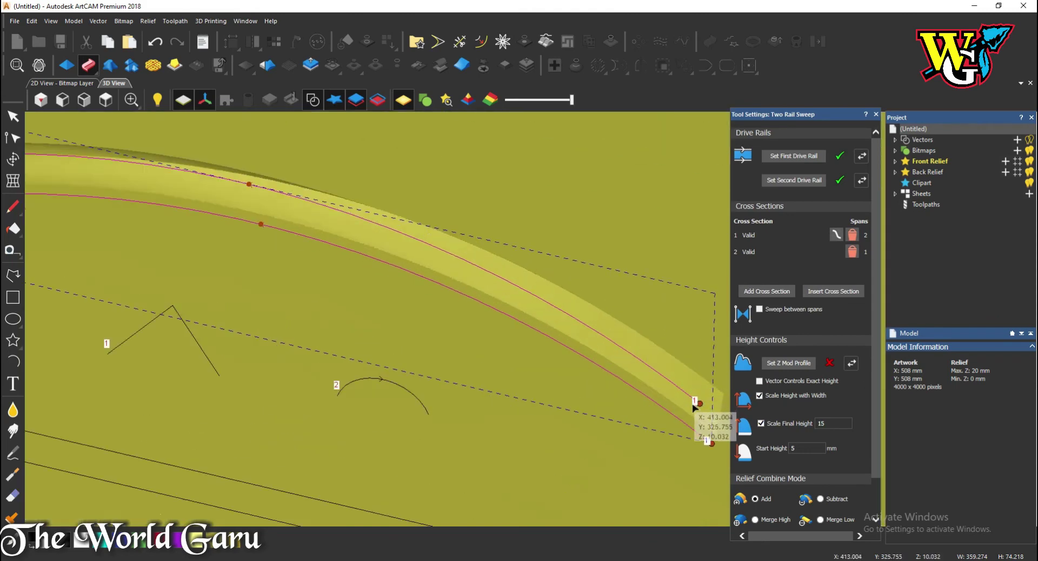
scroll(378, 303, "down", 2)
scroll(619, 352, "up", 2)
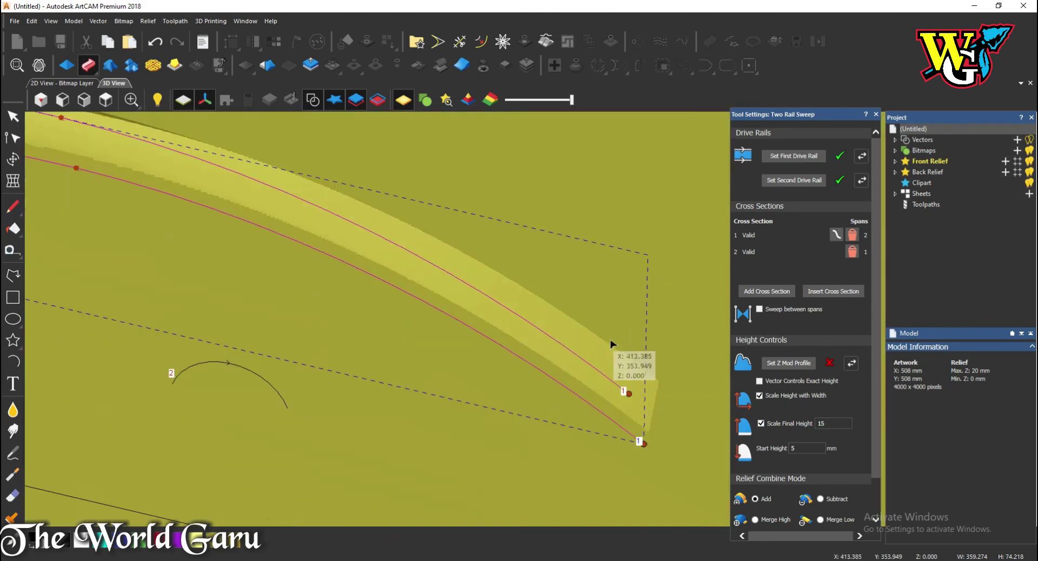
scroll(661, 377, "down", 2)
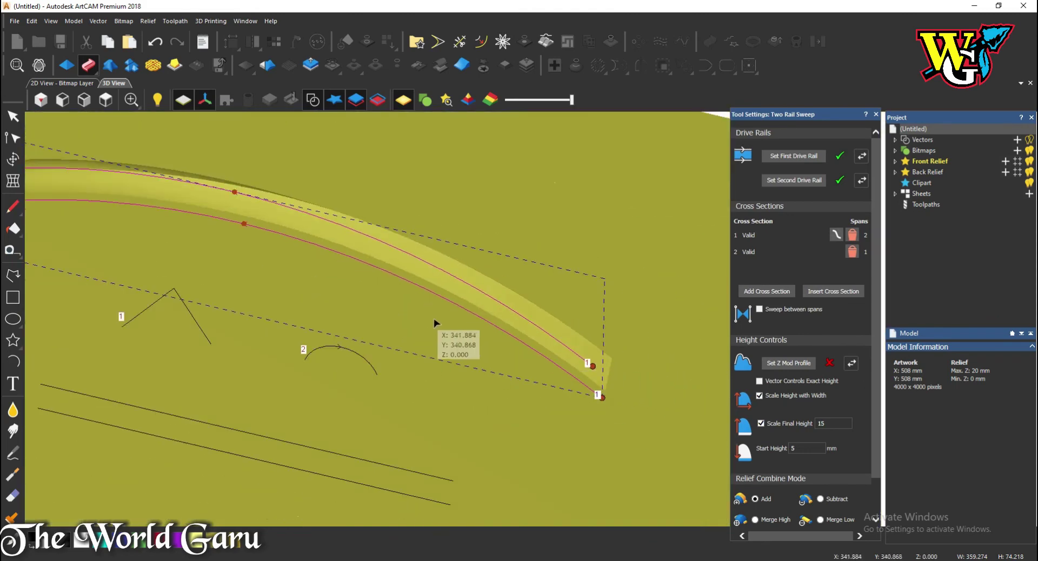
scroll(427, 335, "up", 2)
scroll(487, 349, "down", 2)
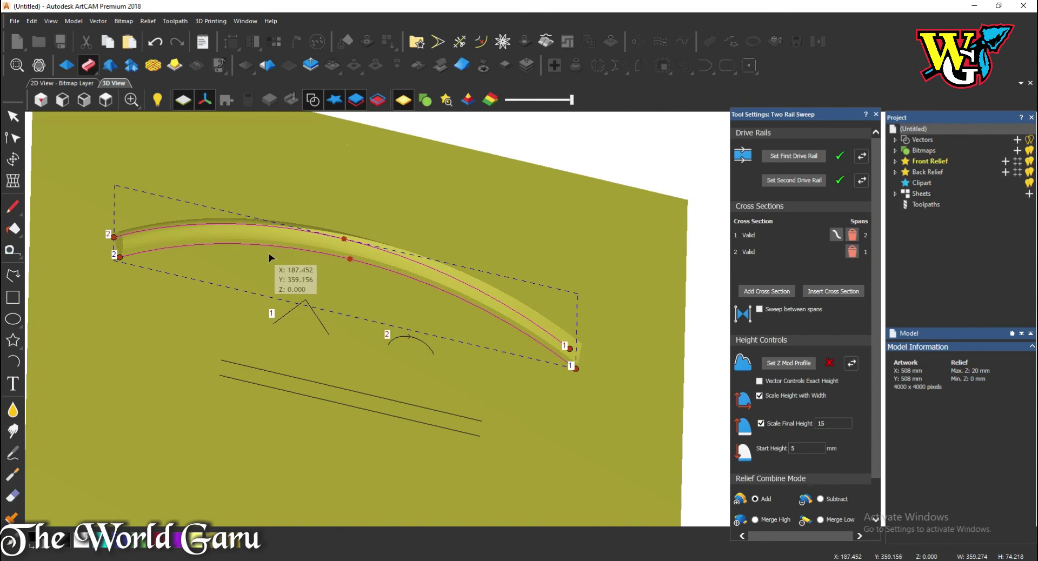
Add the inverted-V and both selected arc rails as further cross sections, and close the sweep without applying it.
left_click_drag(254, 276, 344, 349)
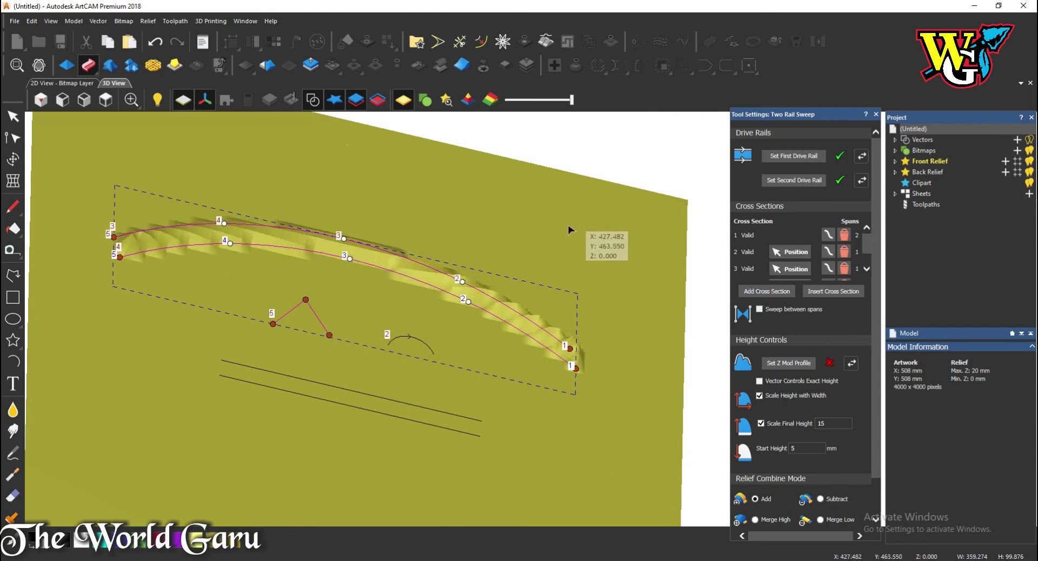
scroll(541, 327, "up", 2)
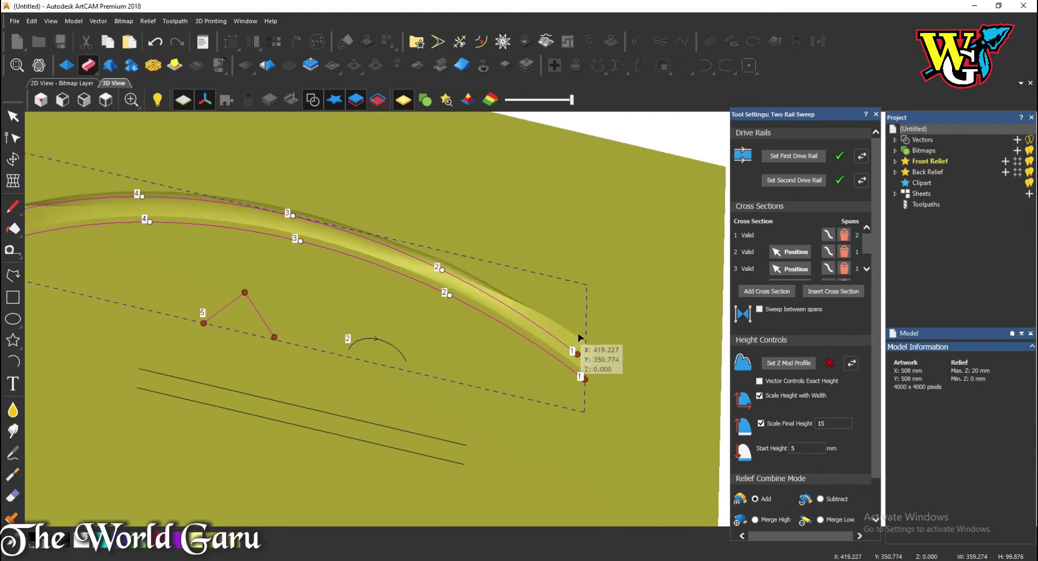
scroll(510, 246, "down", 3)
scroll(289, 255, "up", 2)
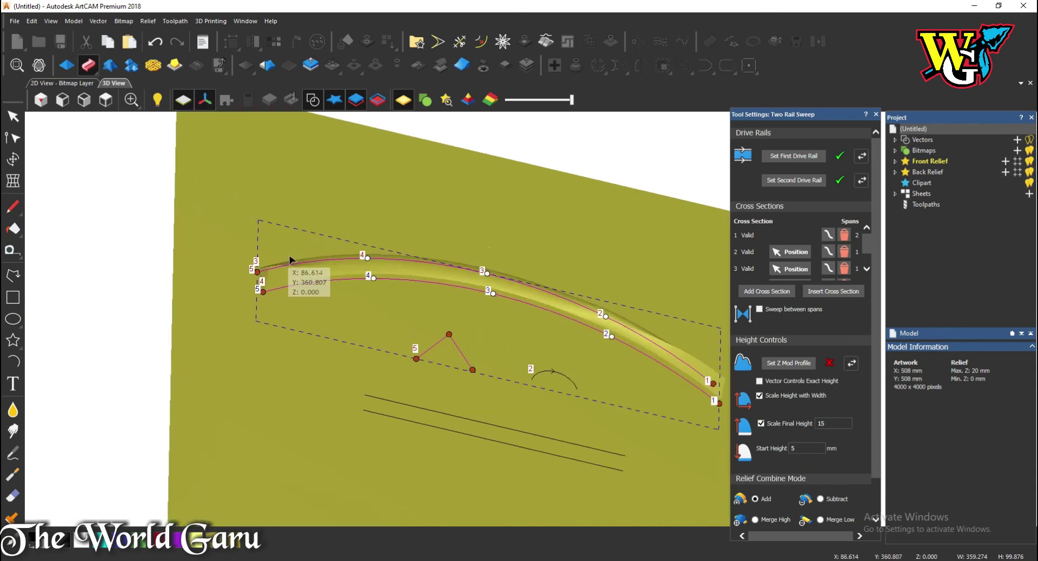
left_click(876, 115)
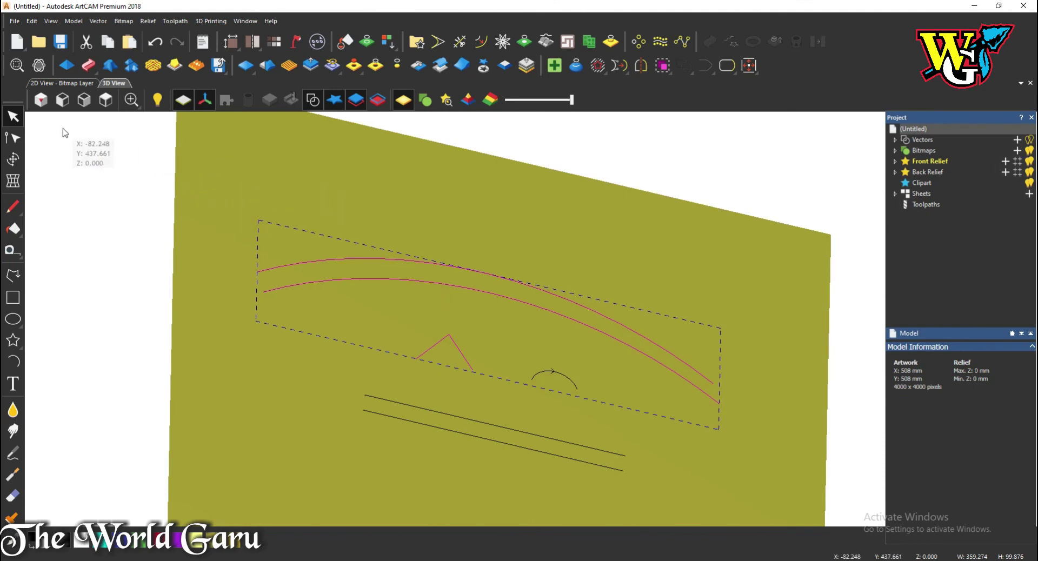
Select the two parallel straight lines and start a Two Rail Sweep with them as drive rails, shown in 3D.
left_click(43, 85)
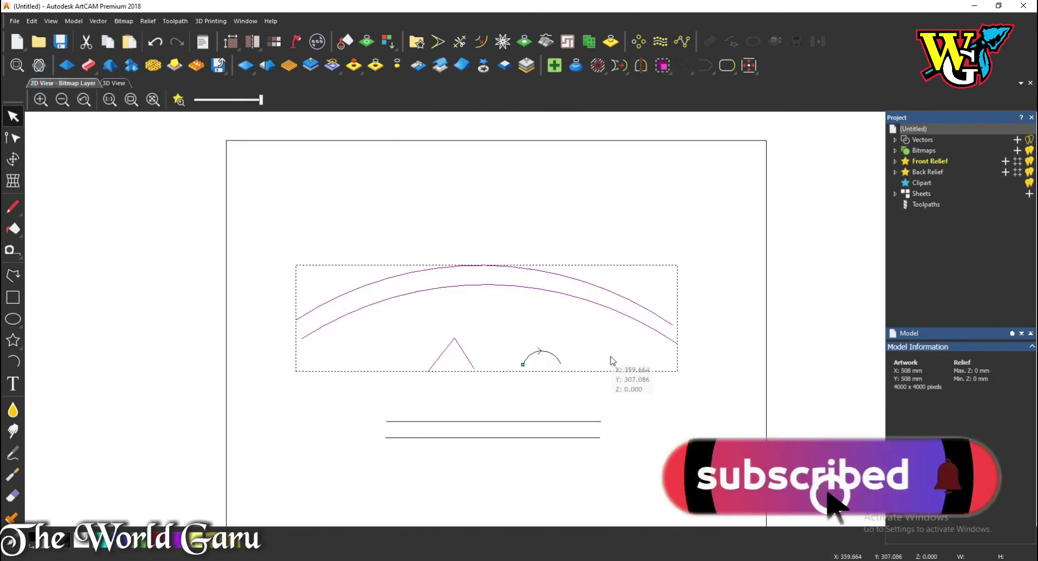
left_click(613, 389)
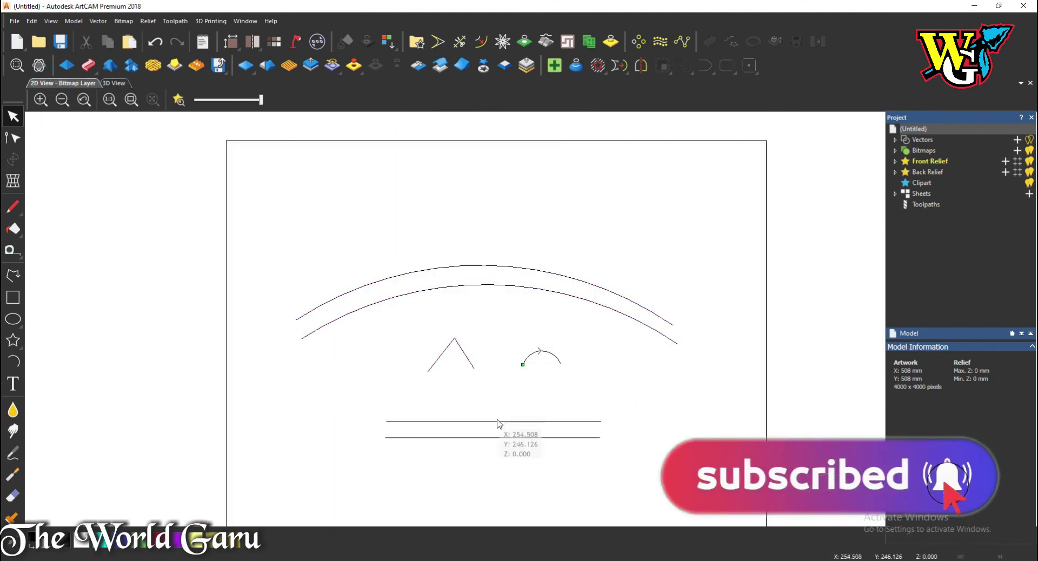
left_click_drag(378, 399, 557, 465)
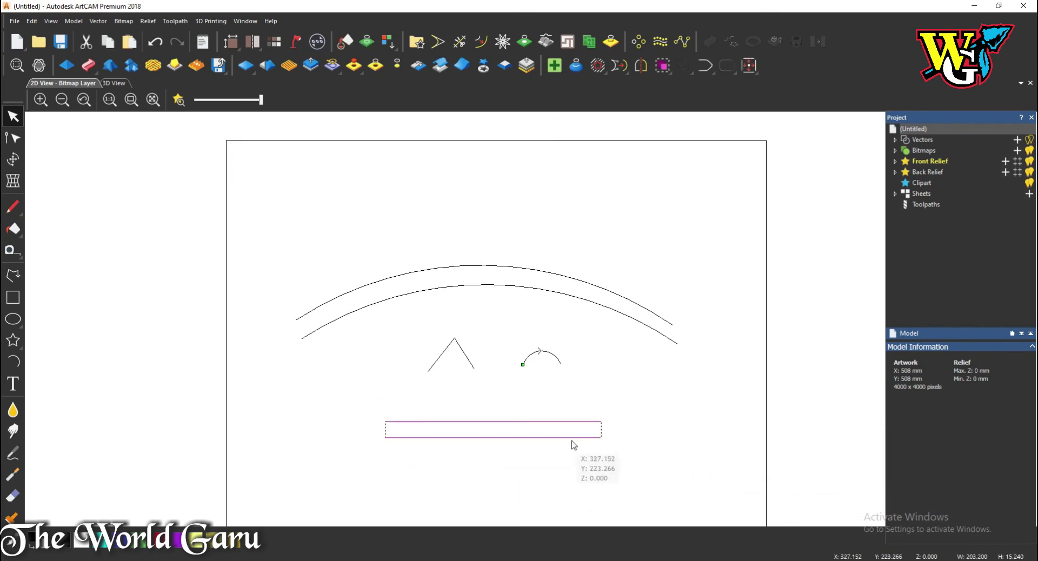
left_click(88, 65)
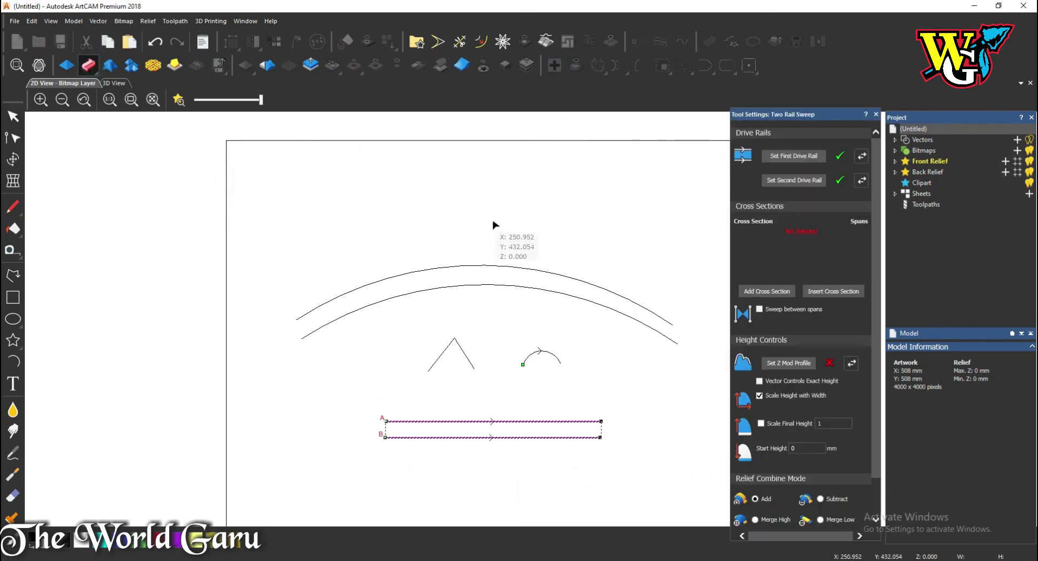
left_click(114, 84)
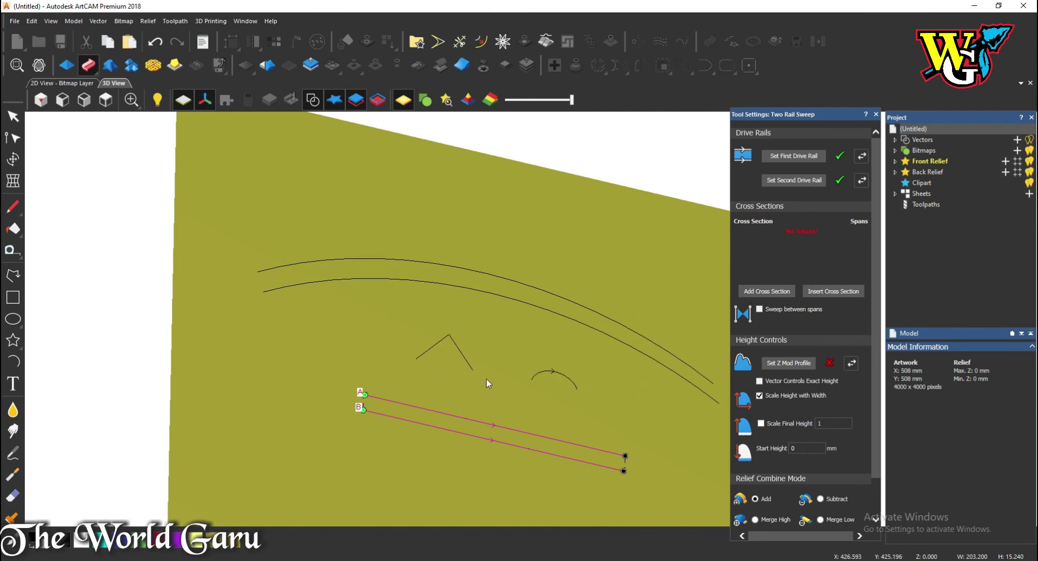
Add the small arc profile as the only cross section of the straight-rail sweep and apply it in Add mode.
left_click(572, 382)
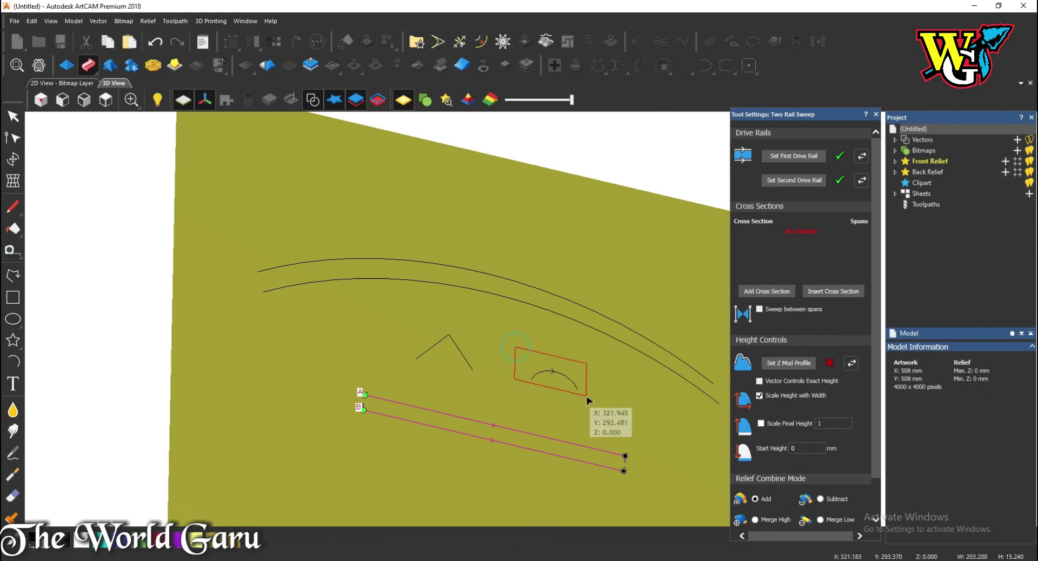
left_click(760, 294)
scroll(627, 464, "up", 3)
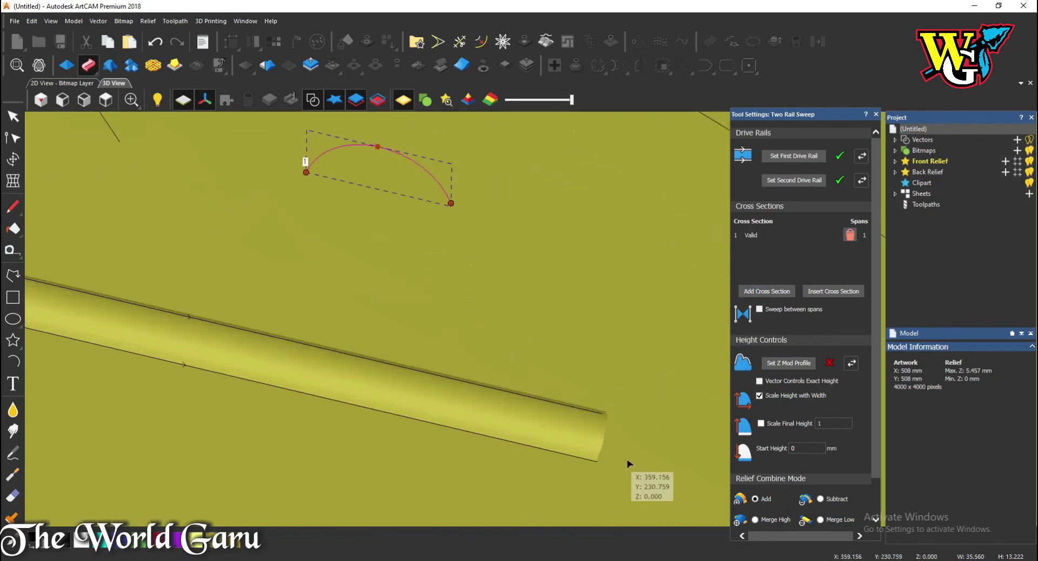
scroll(628, 464, "up", 2)
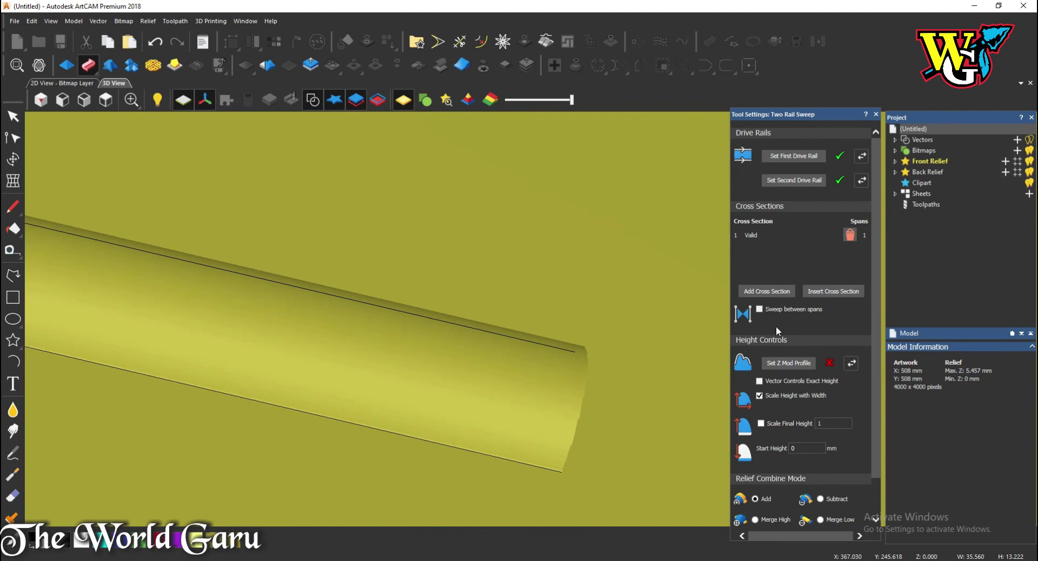
scroll(806, 381, "down", 2)
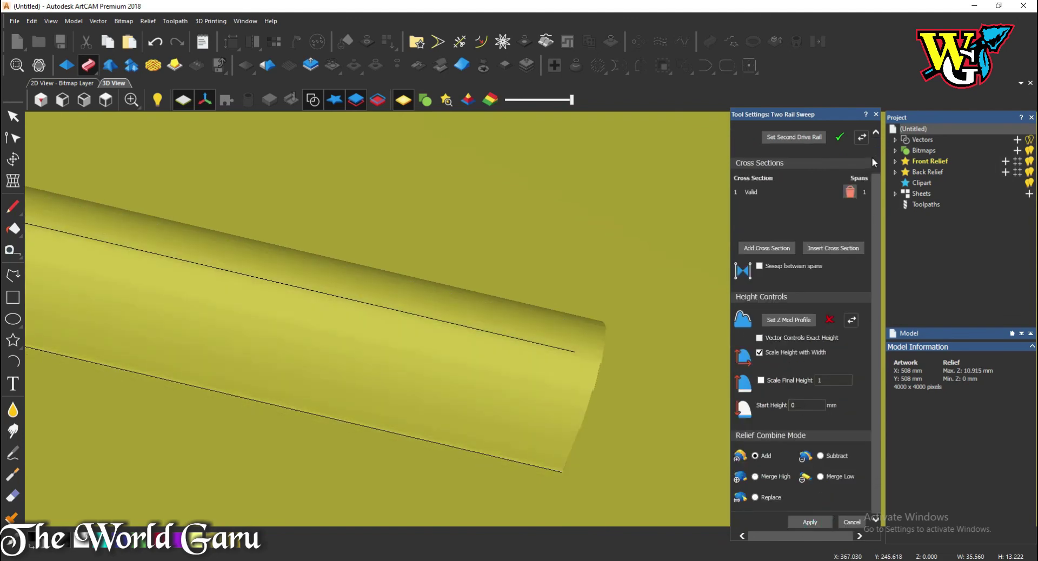
left_click(876, 115)
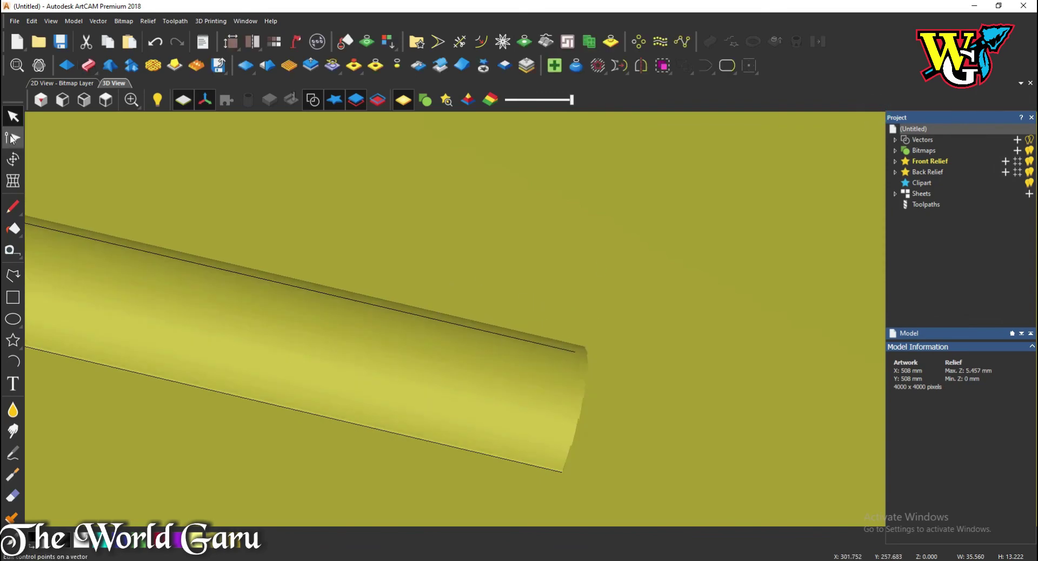
Hide the flat zero-height base around the straight sweep and inspect its rounded shape from the end and from above.
left_click_drag(290, 241, 480, 232)
left_click(380, 101)
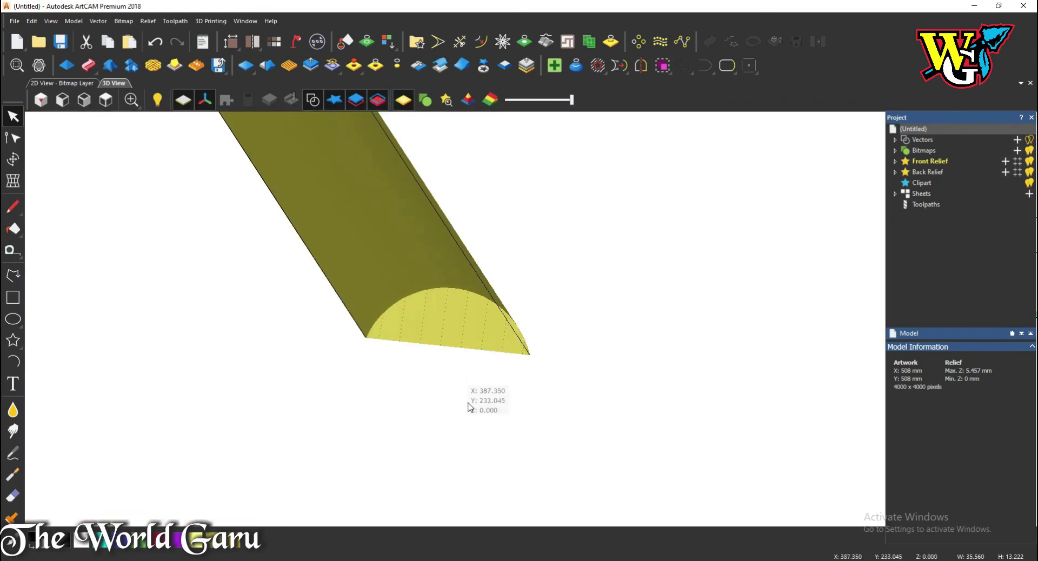
scroll(475, 403, "down", 5)
scroll(532, 296, "up", 2)
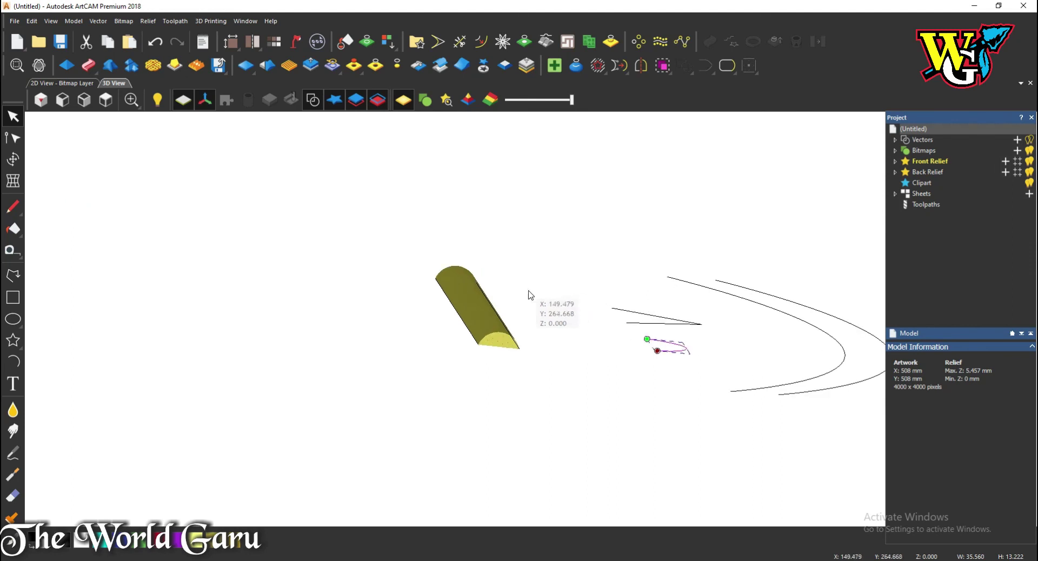
scroll(531, 440, "up", 5)
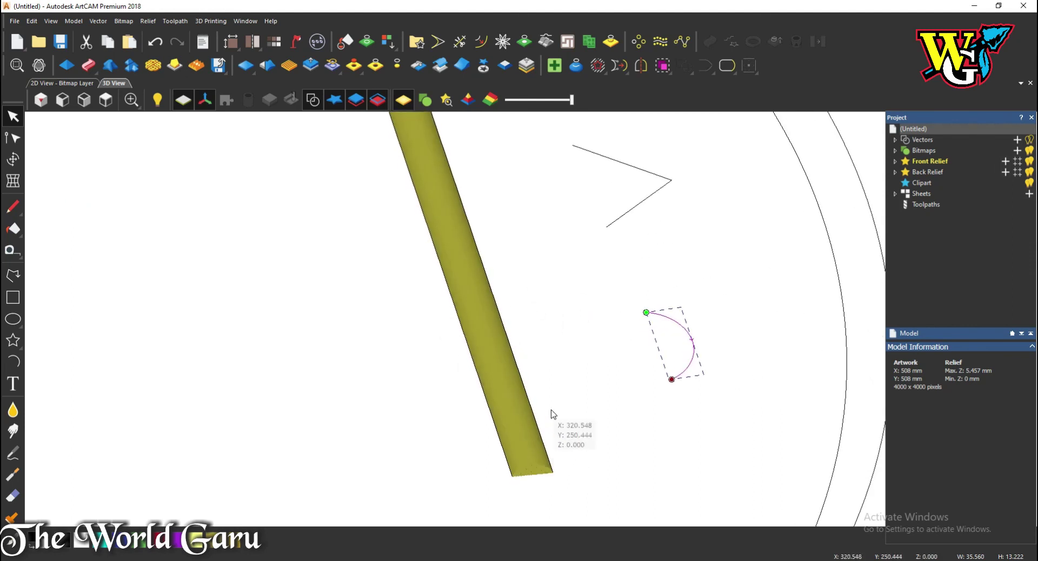
left_click_drag(553, 414, 736, 320)
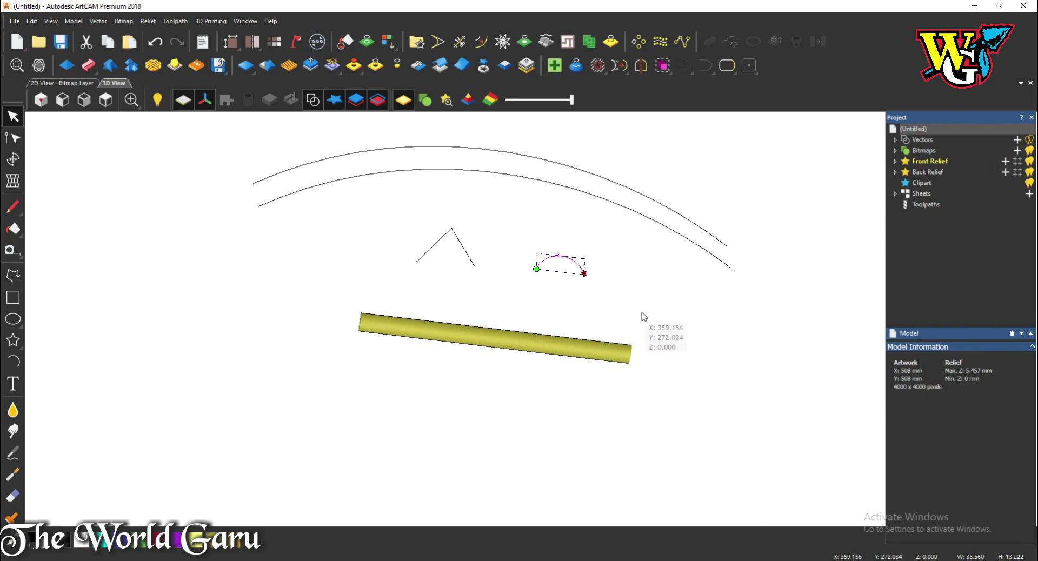